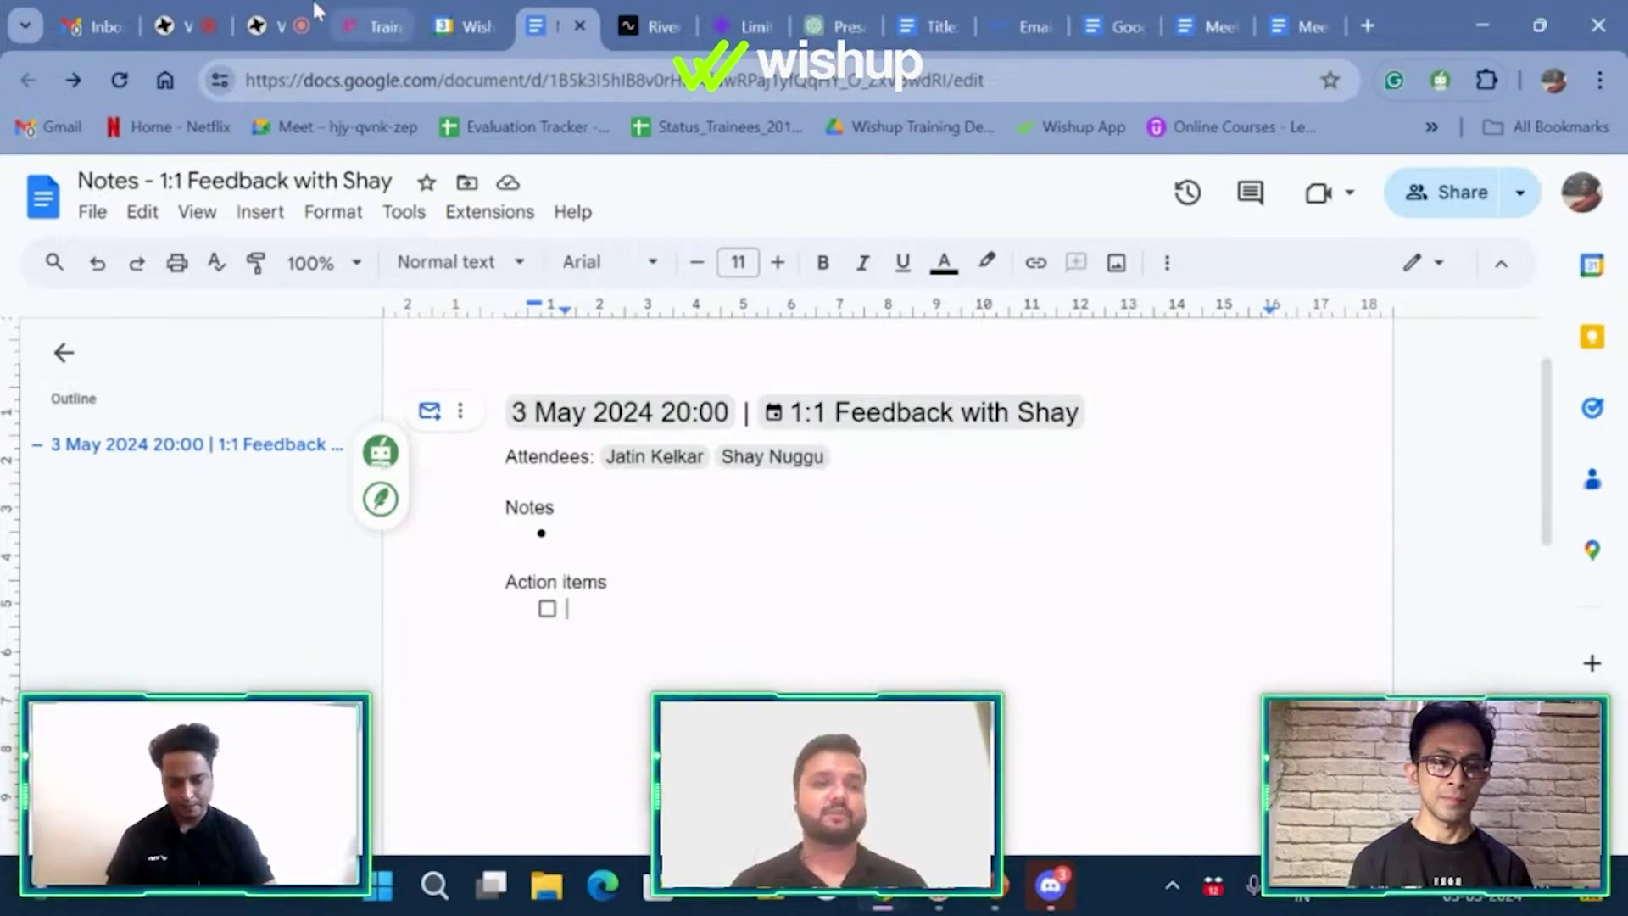
- Switch to Fireflies and examine the form for adding the notetaker to a live meeting, leaving it without starting a capture
click(352, 26)
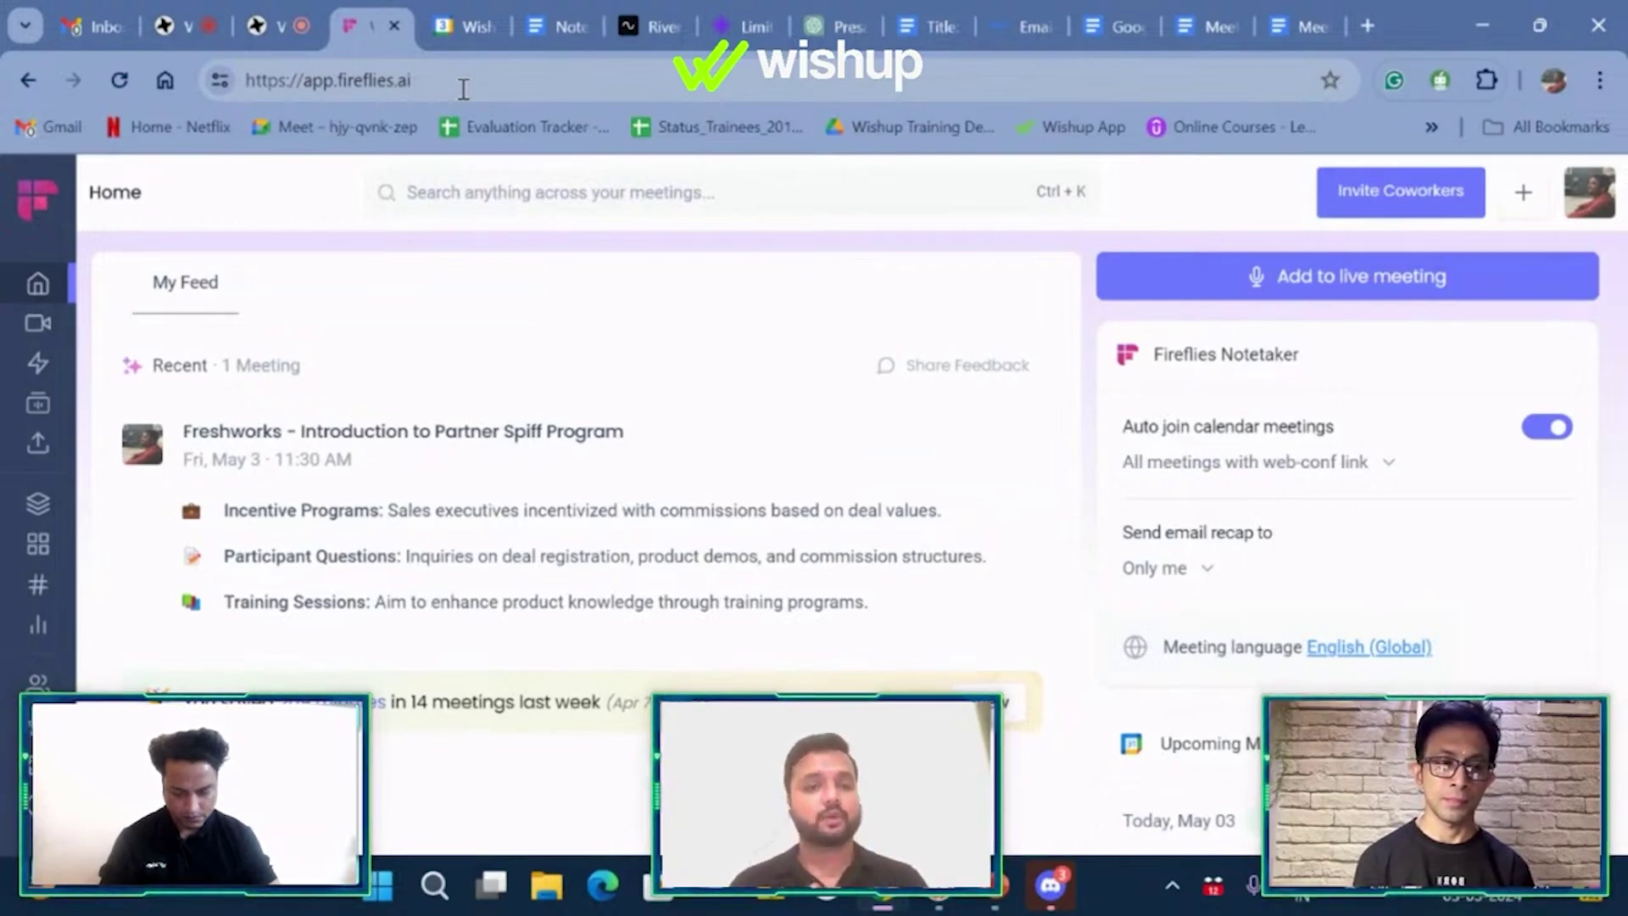
click(1276, 293)
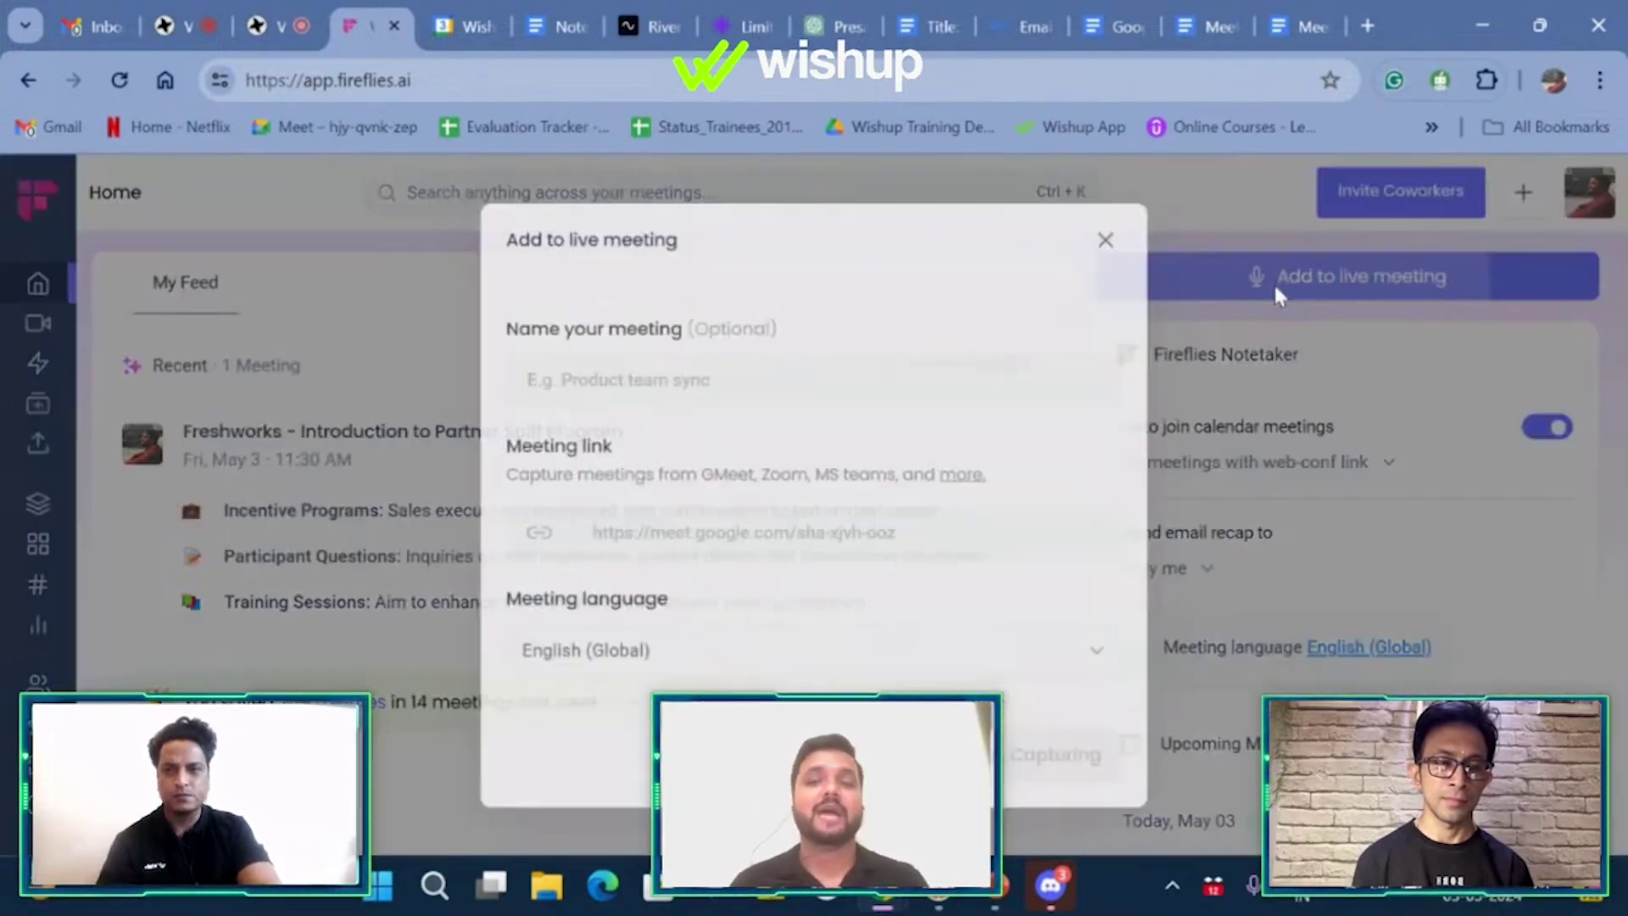
click(715, 381)
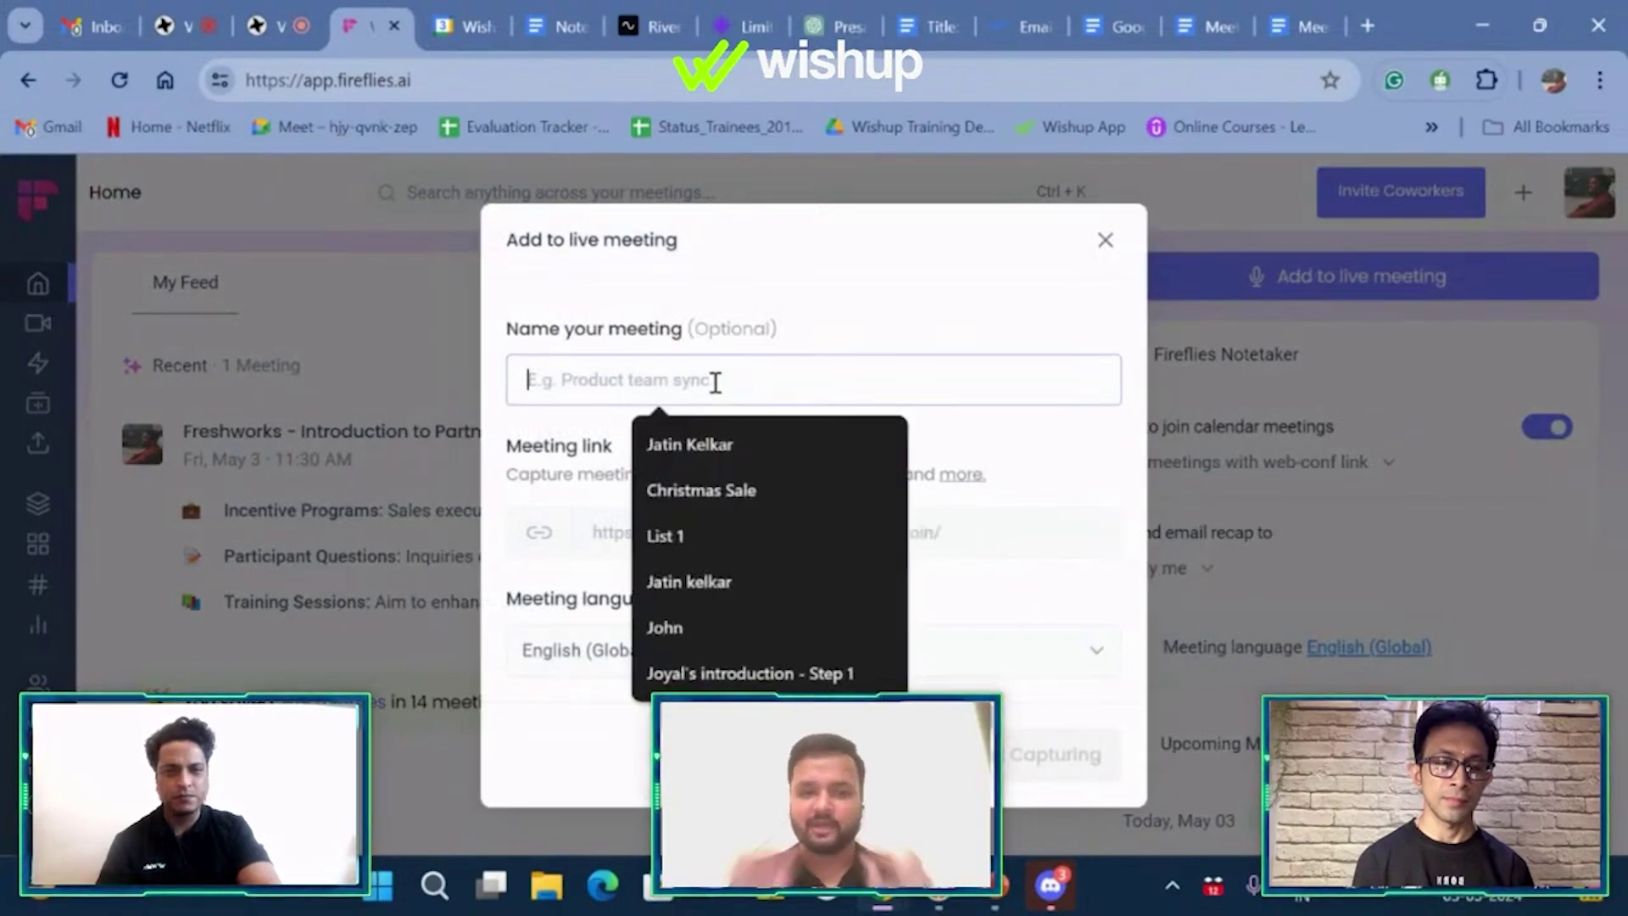
click(957, 600)
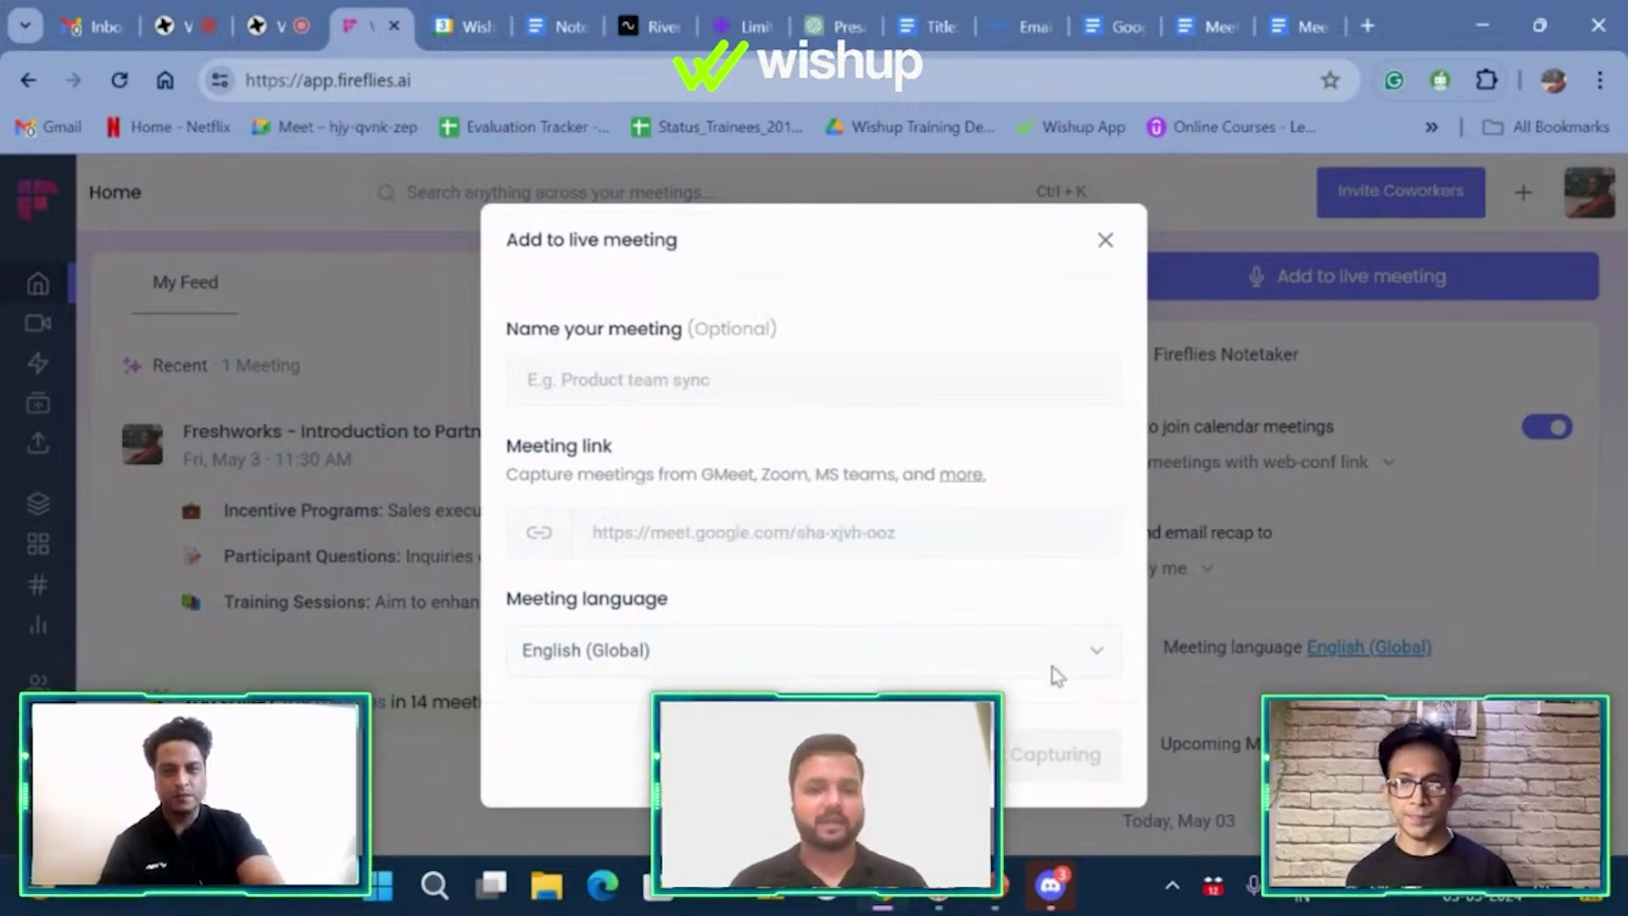
click(1104, 241)
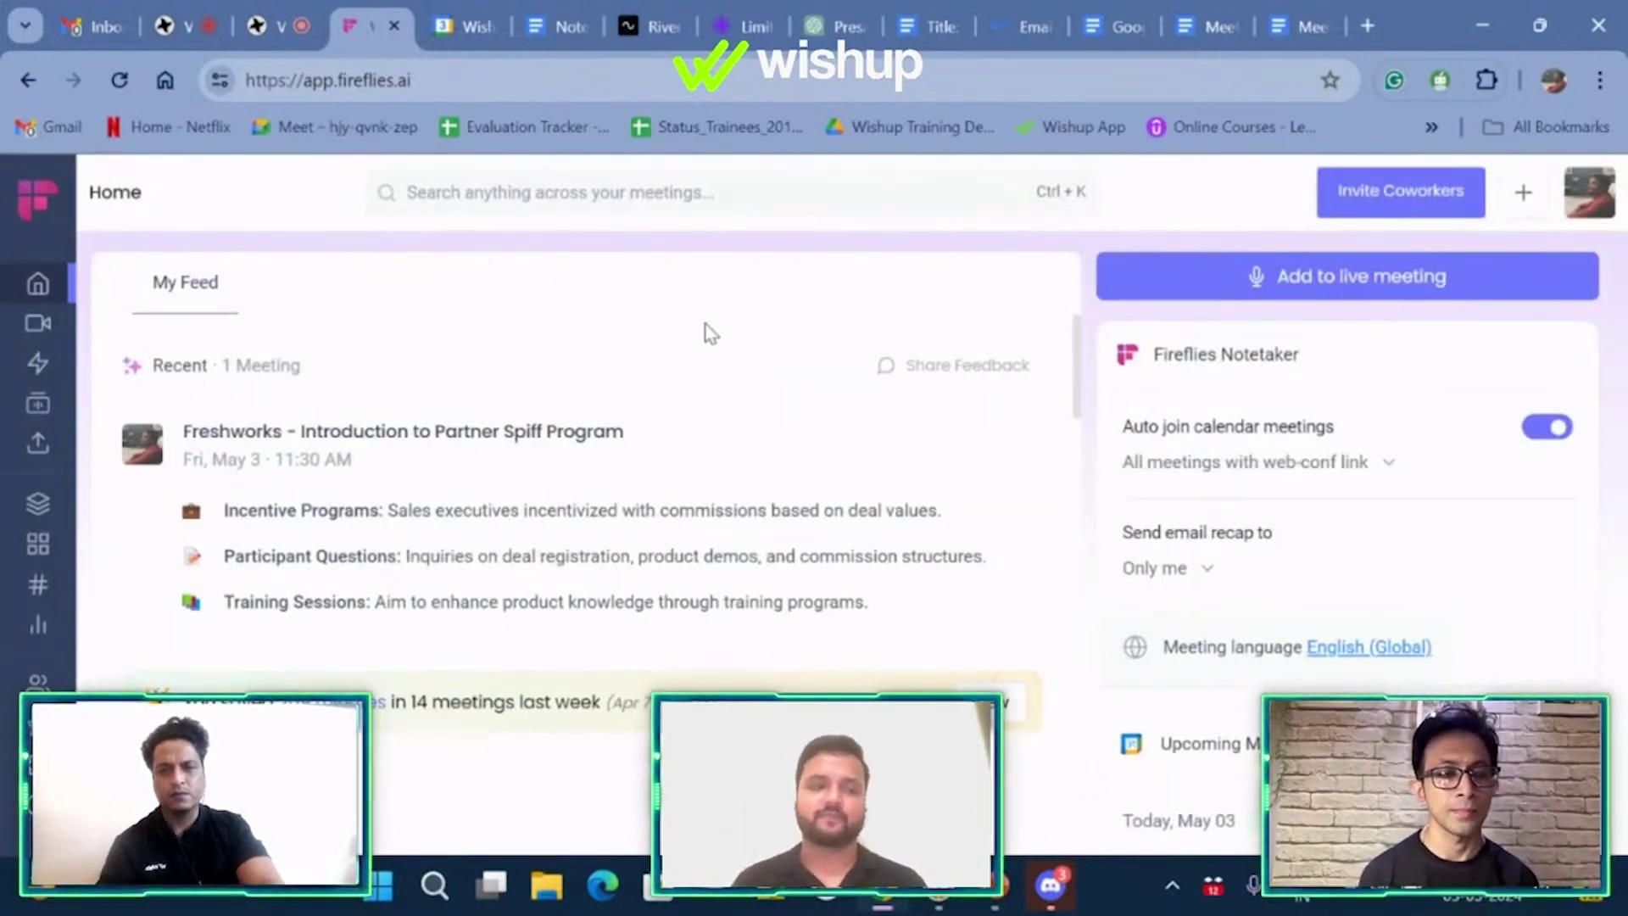
- Browse all recorded meetings and open "Training Session - LG Part 1, 2- Day 23 - DOJ280224"
click(36, 329)
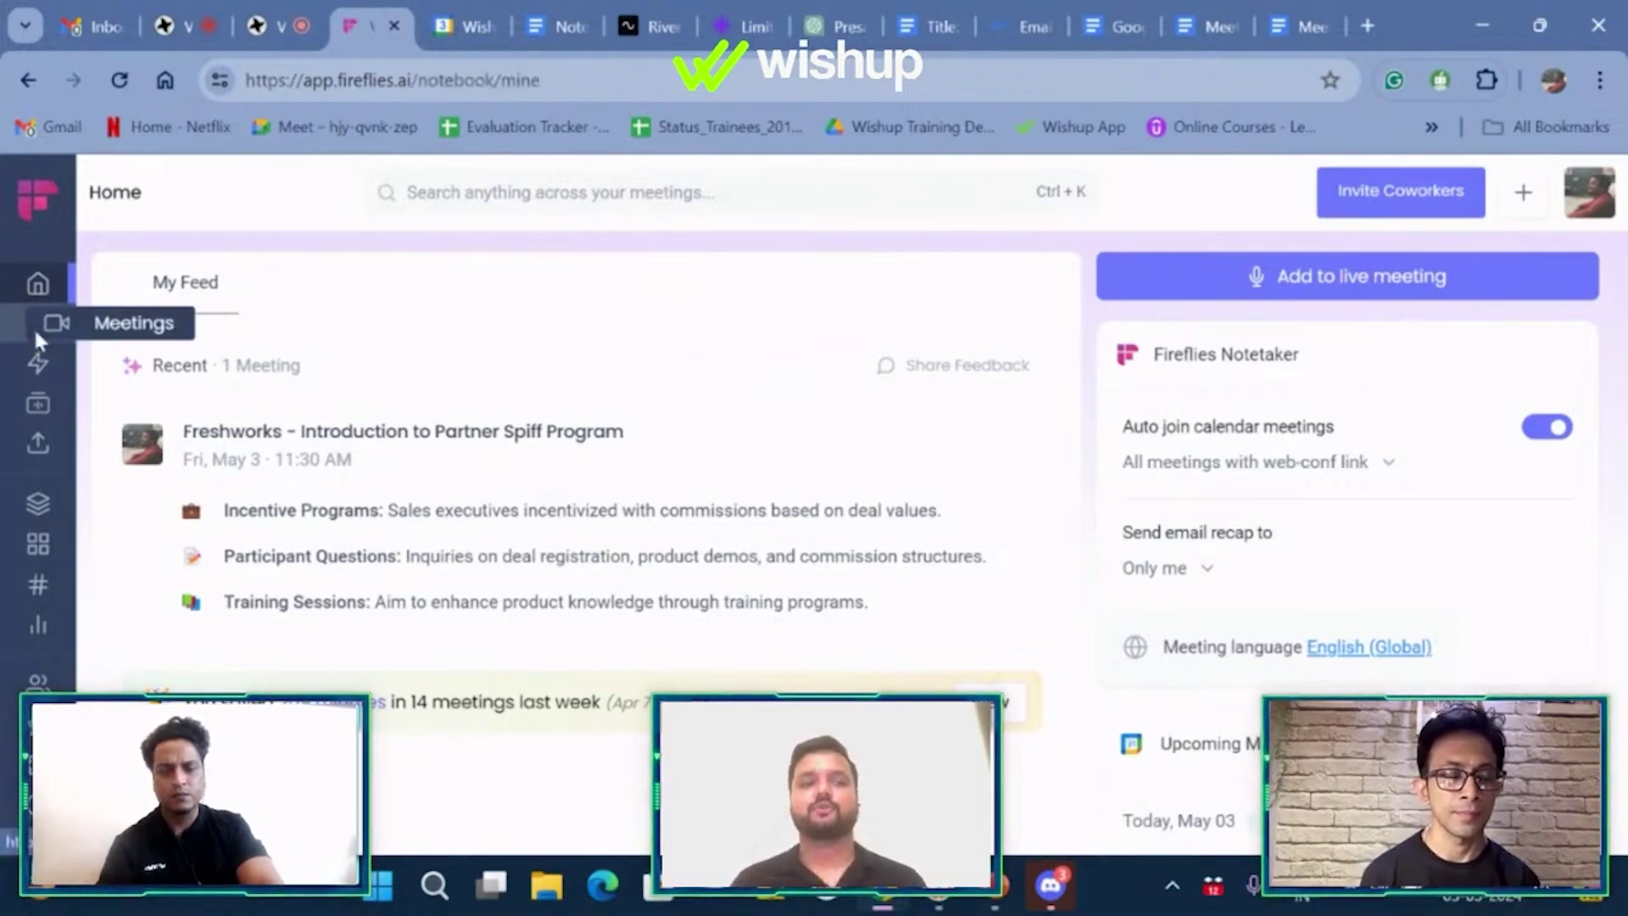
click(227, 361)
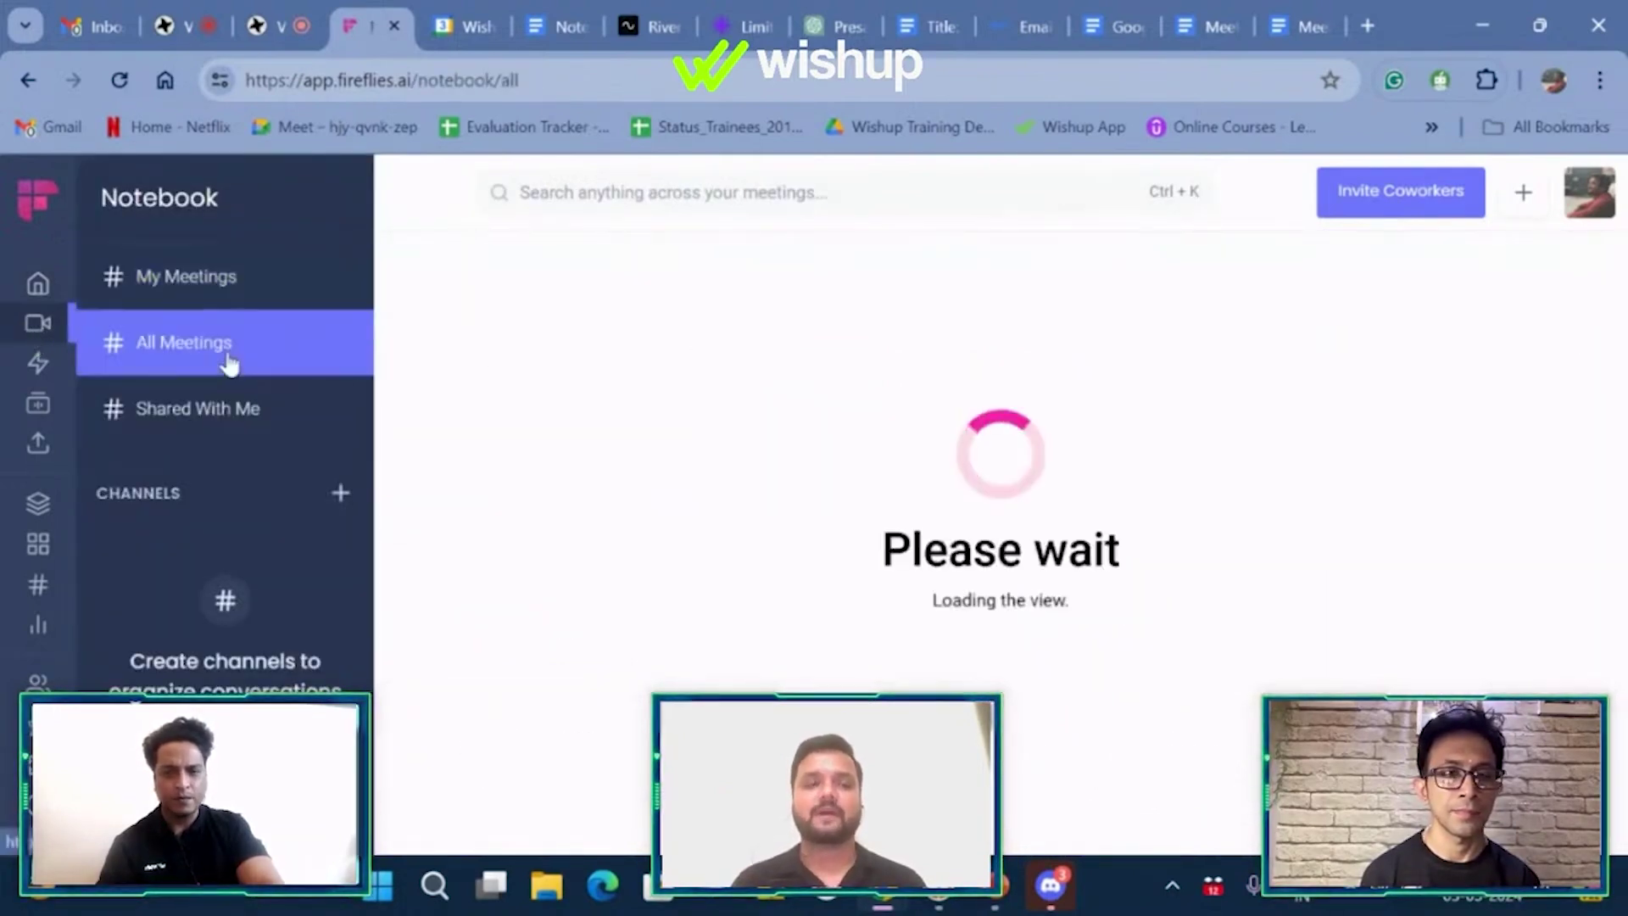
scroll(740, 494, down, 20)
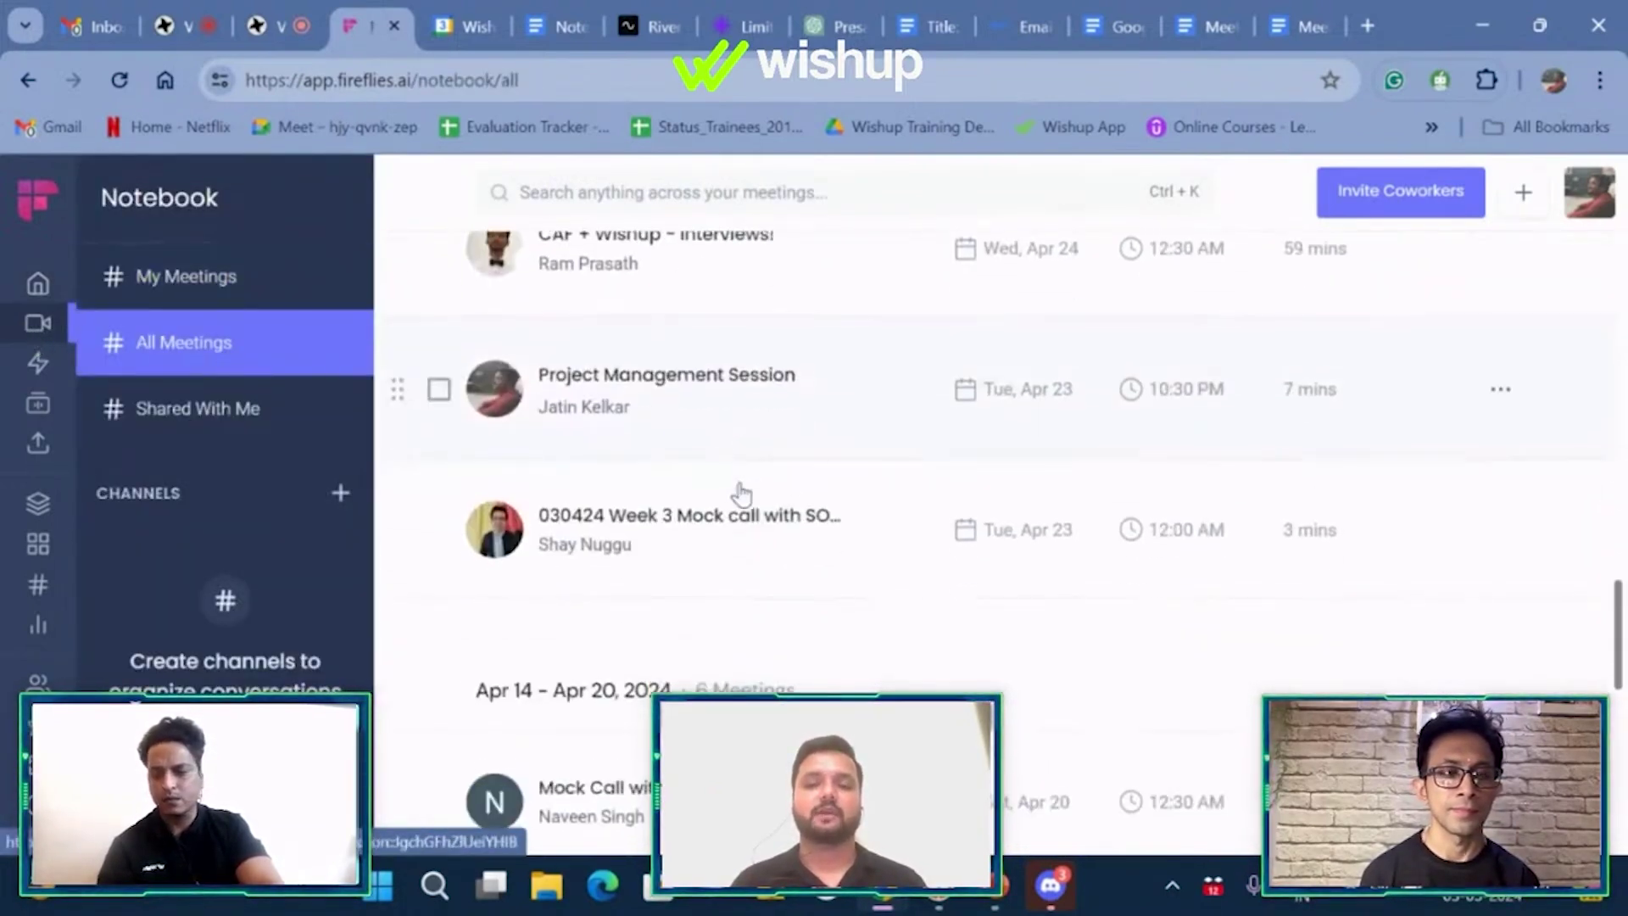
scroll(741, 494, down, 15)
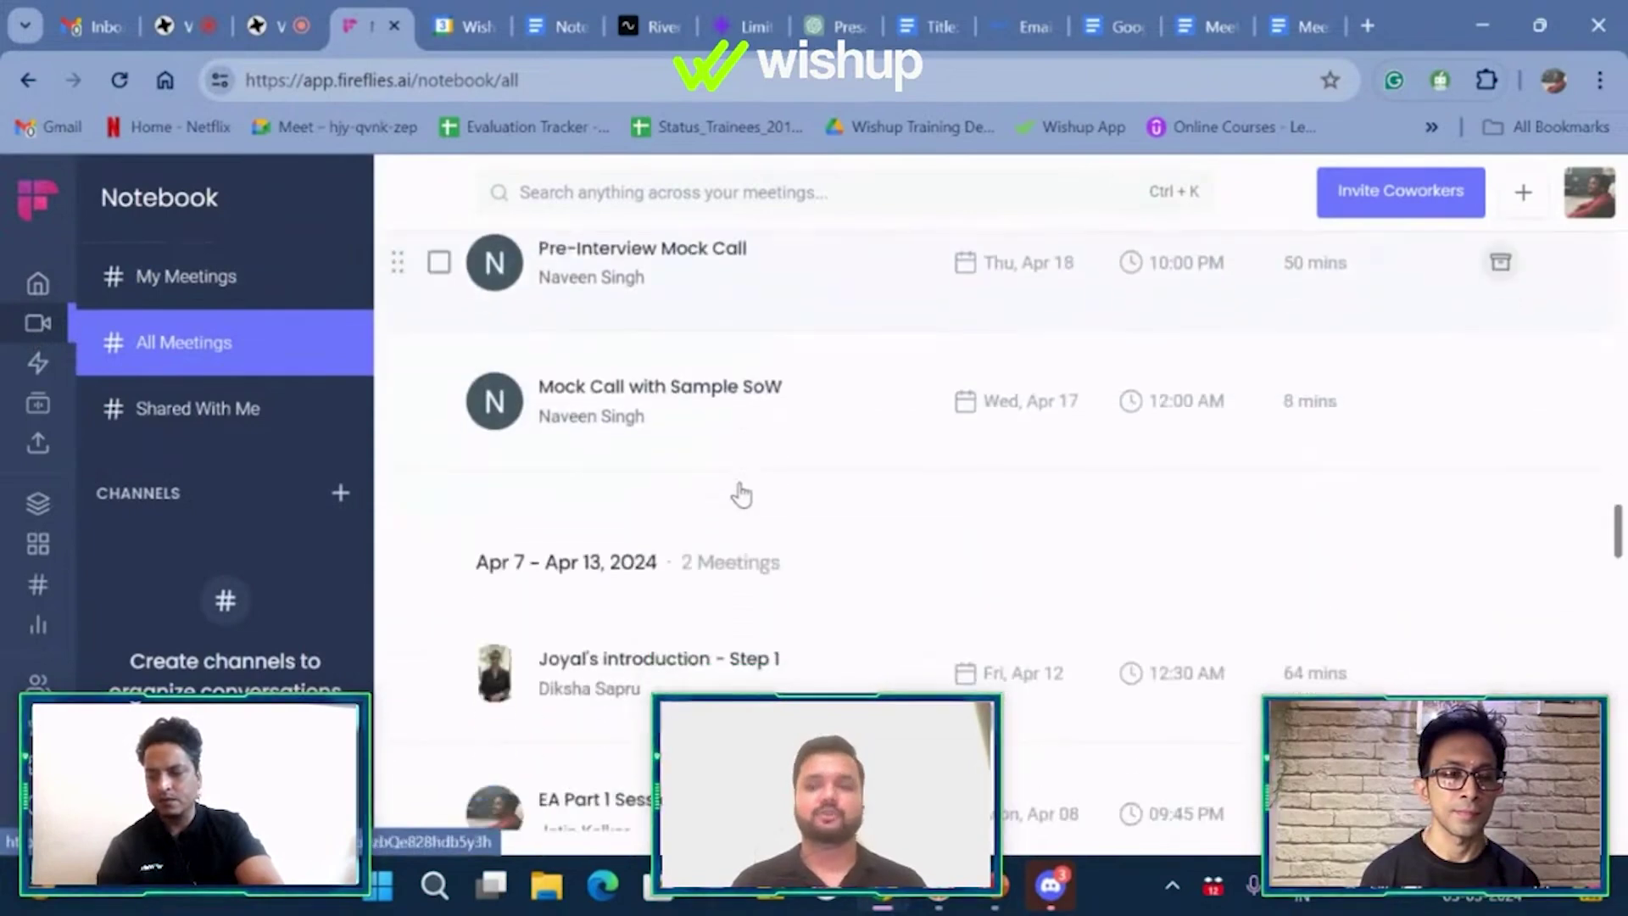
scroll(742, 494, down, 10)
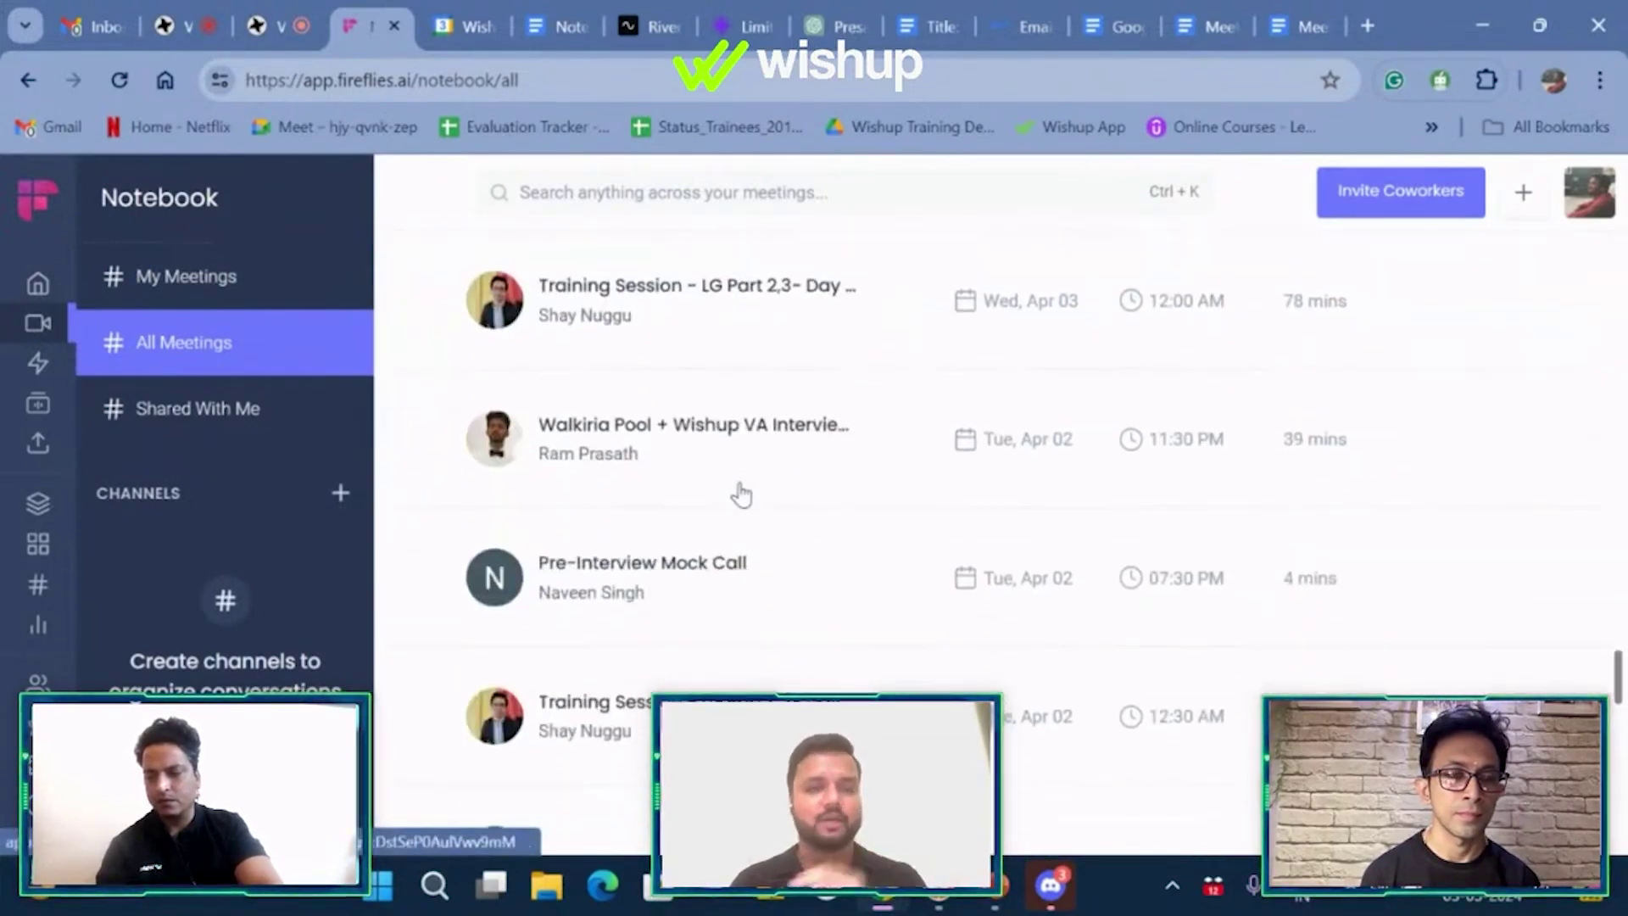
scroll(741, 494, down, 20)
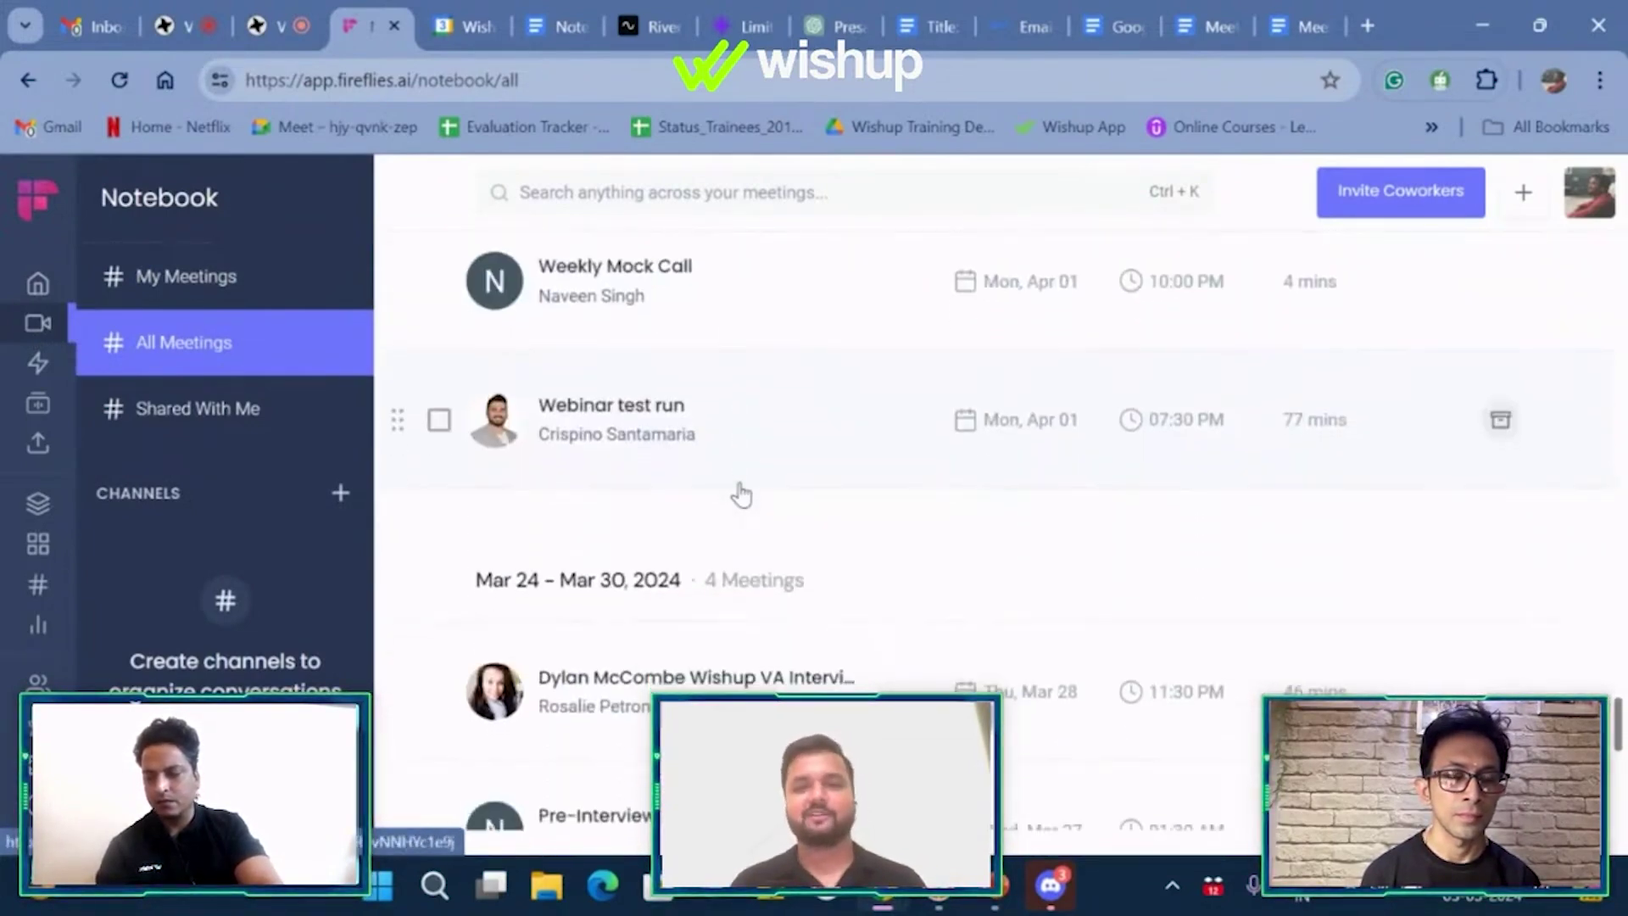
scroll(742, 494, down, 6)
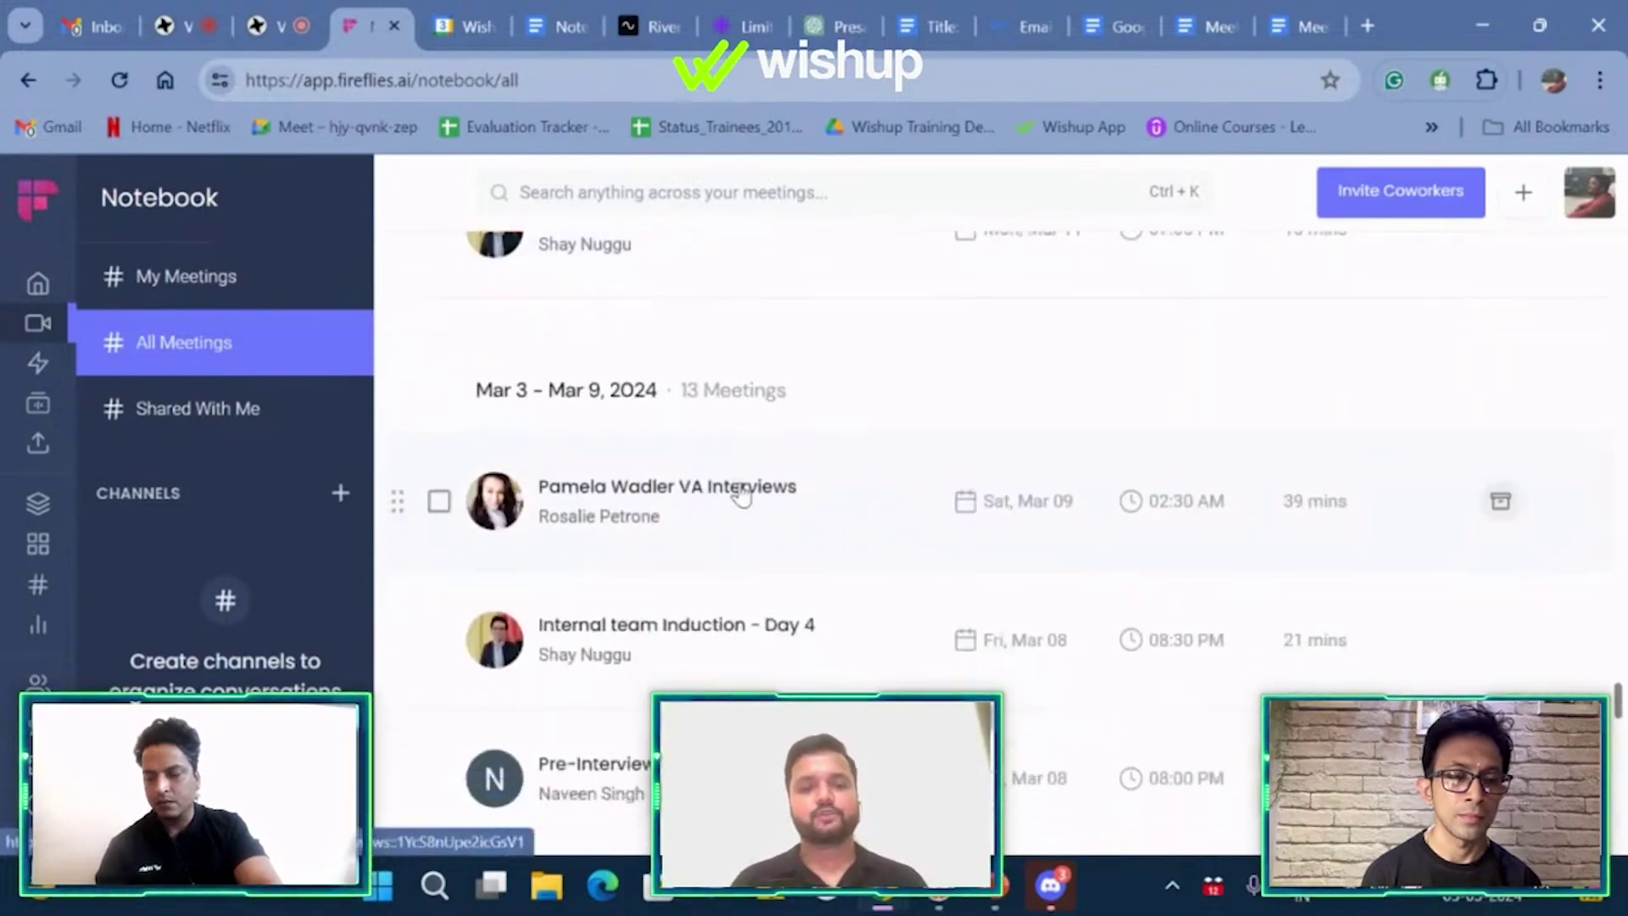
scroll(742, 495, down, 10)
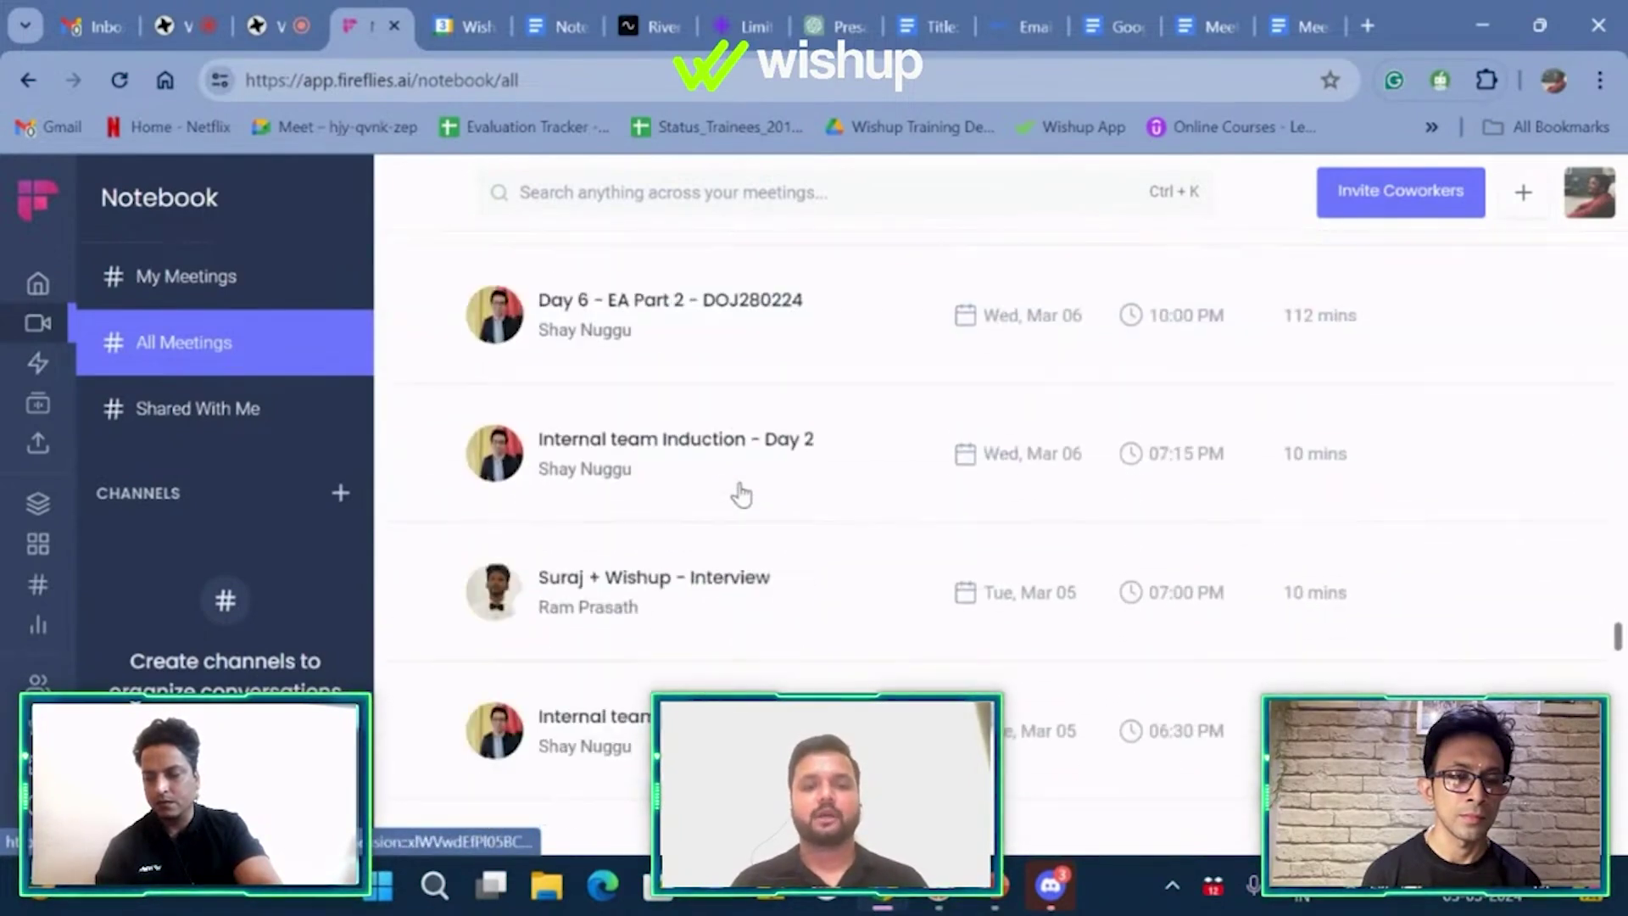
scroll(741, 494, down, 10)
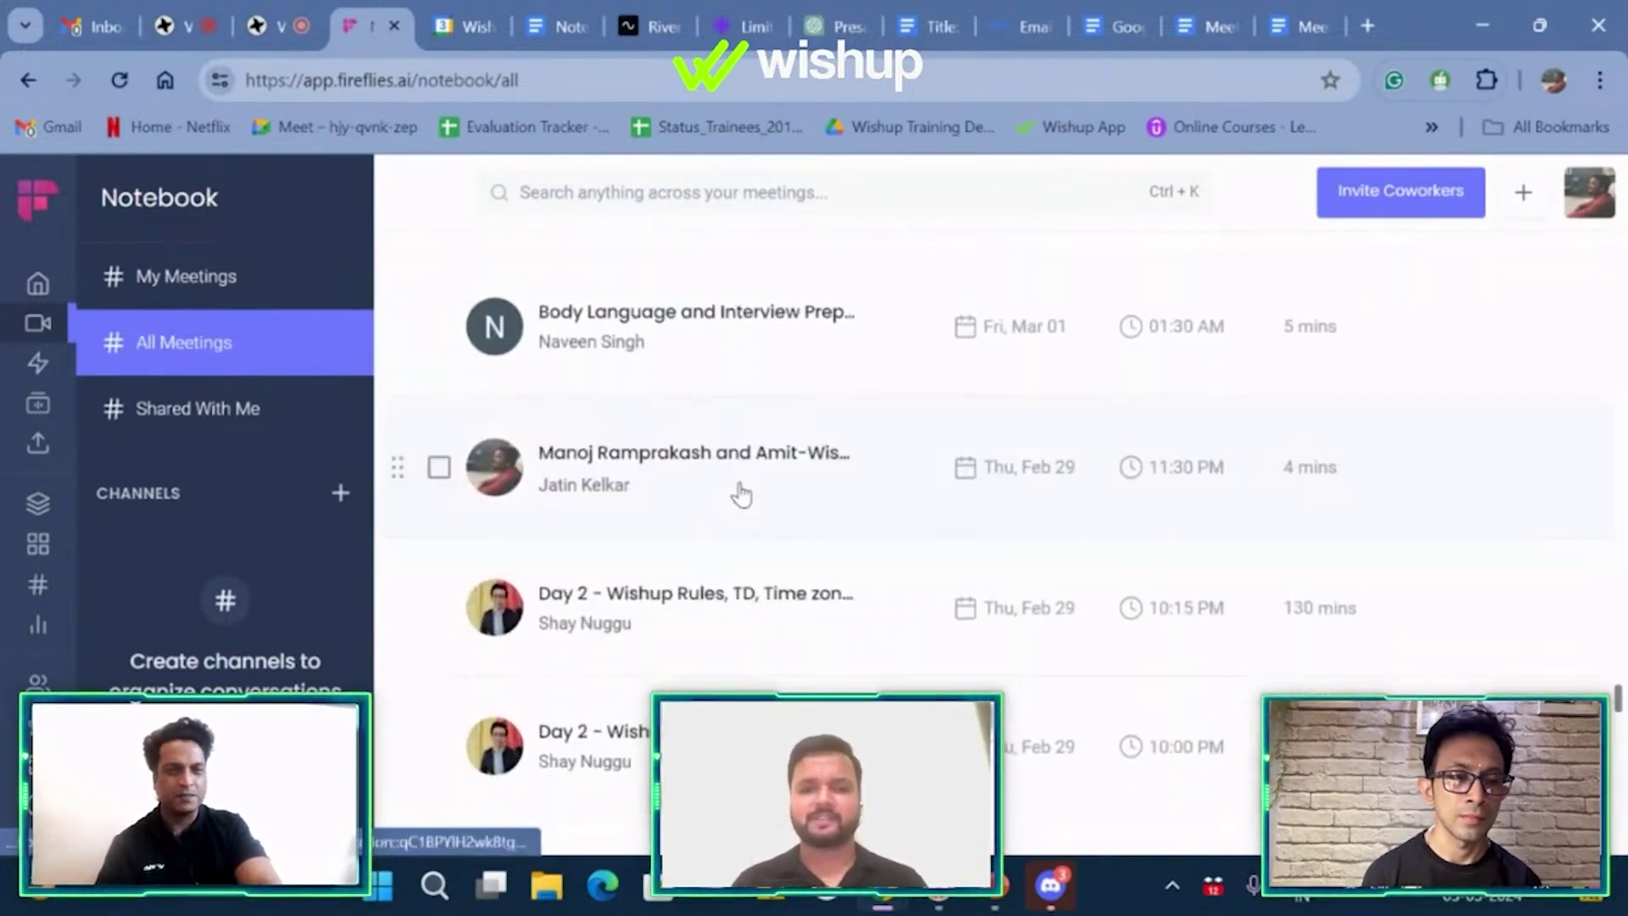
scroll(741, 494, down, 8)
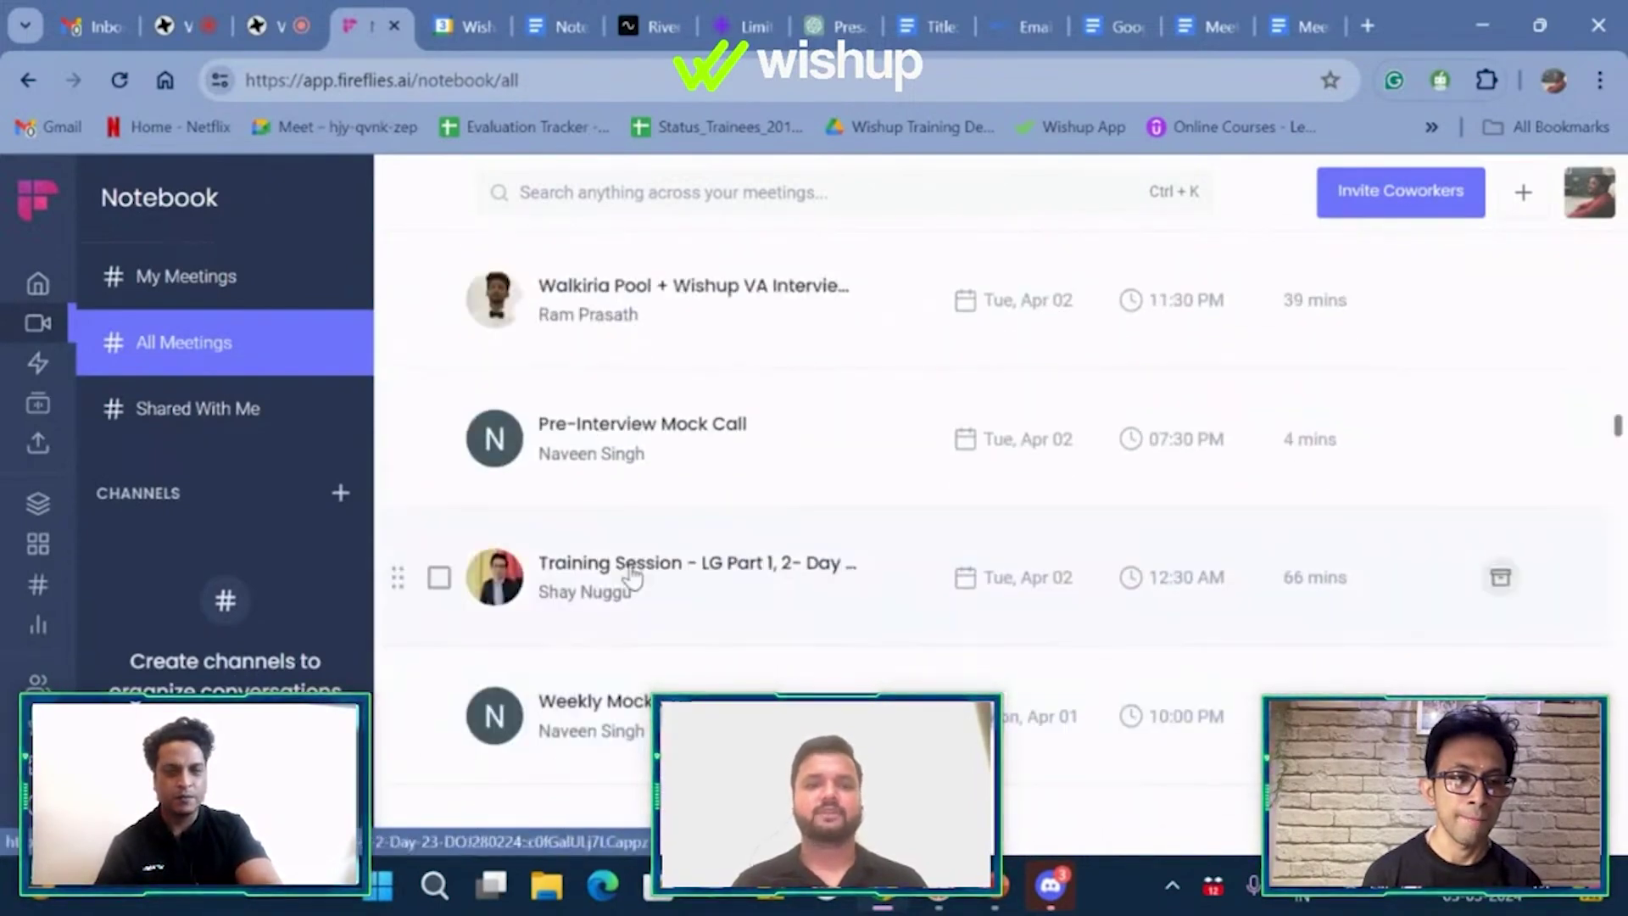
click(636, 576)
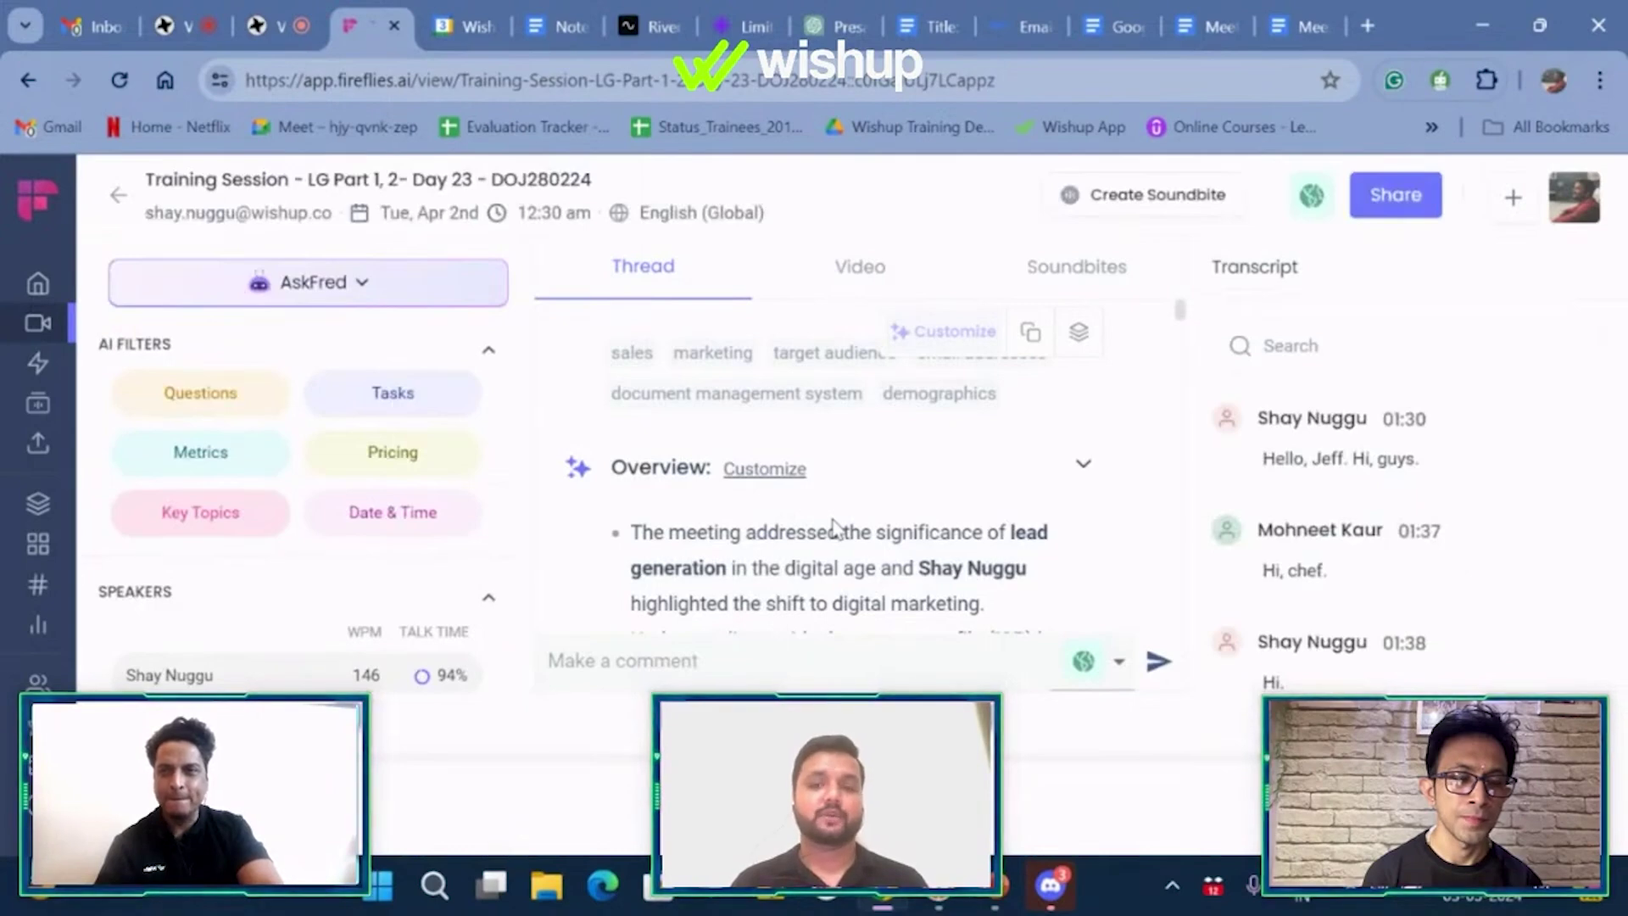
- Read through the AI-generated overview of the training session in the meeting's thread
scroll(793, 537, down, 10)
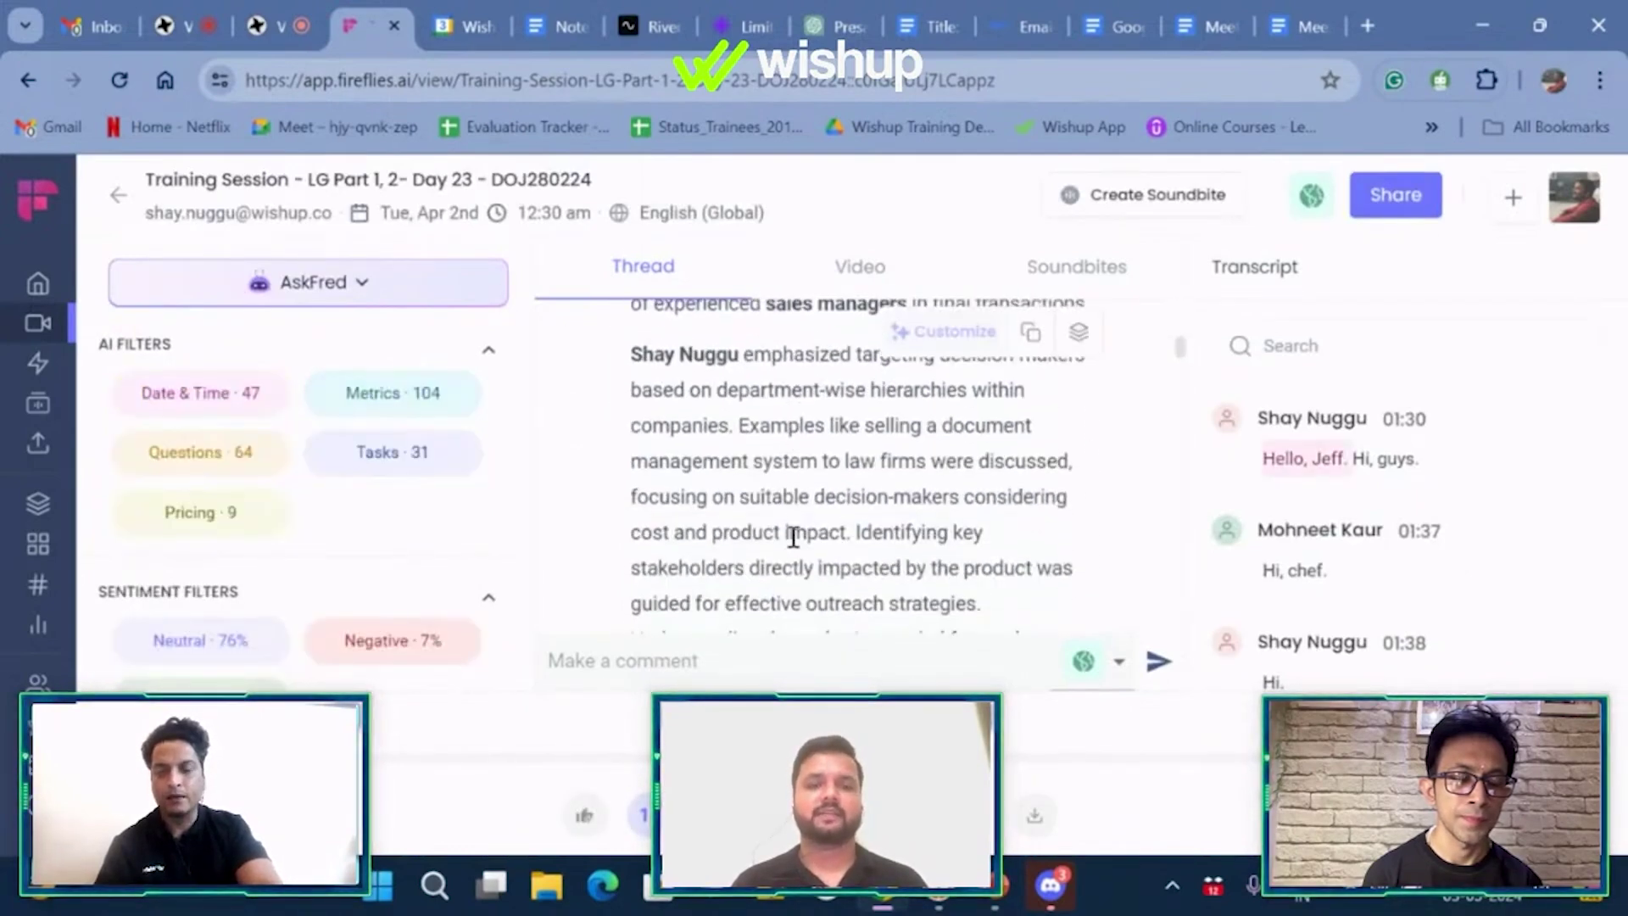
scroll(793, 536, up, 6)
scroll(792, 536, down, 2)
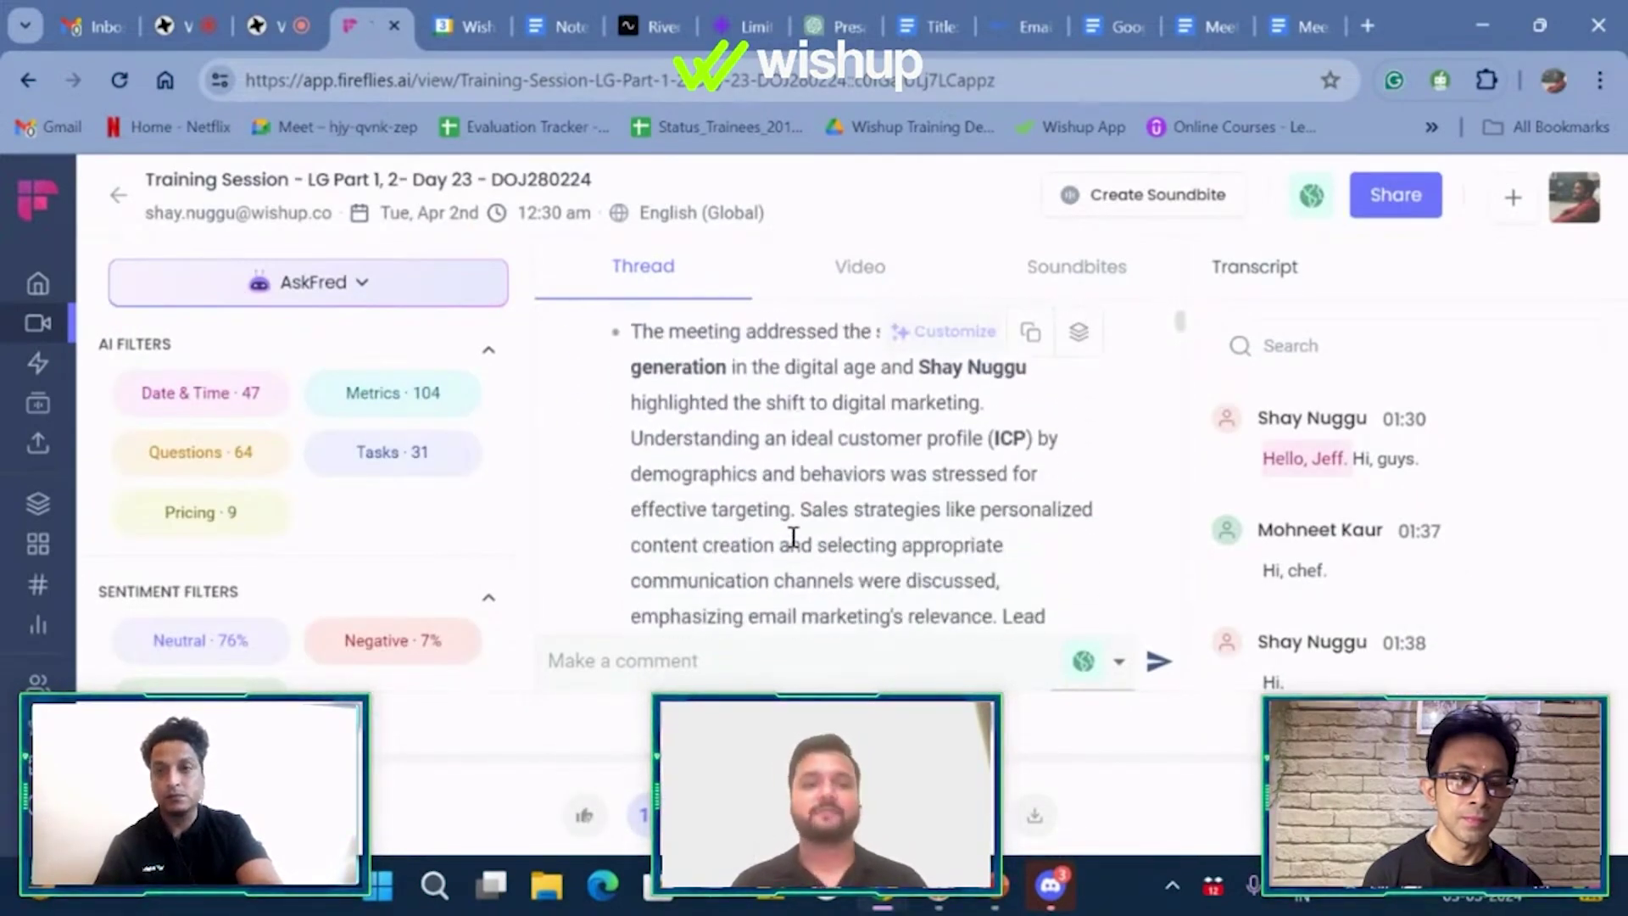
scroll(792, 537, down, 6)
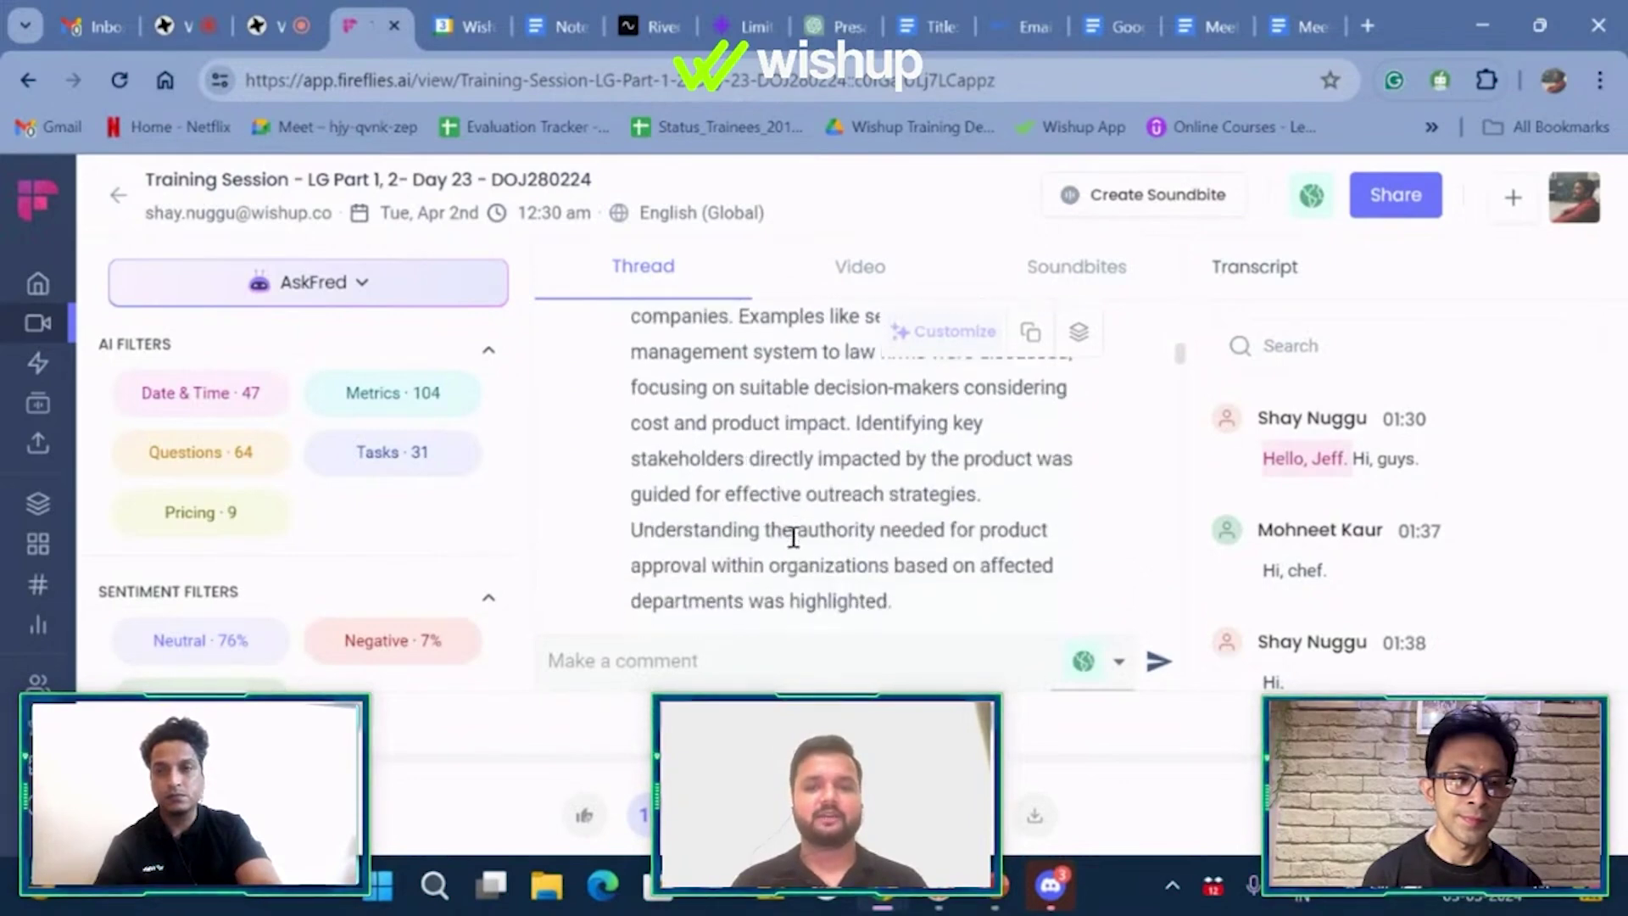
scroll(793, 537, down, 3)
scroll(793, 536, up, 5)
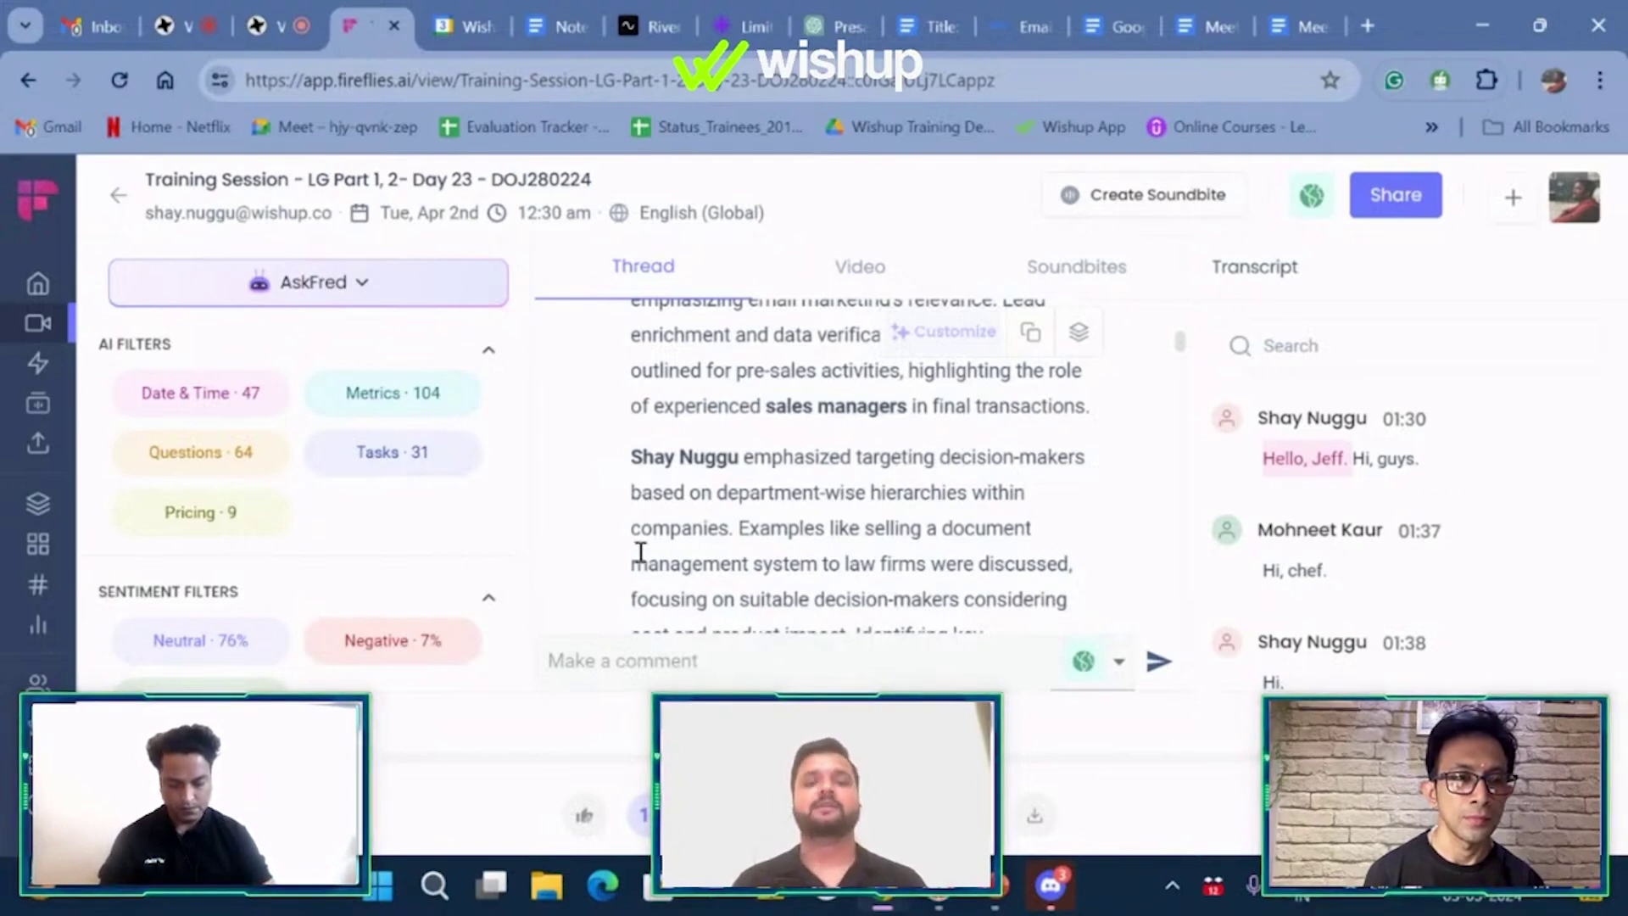
scroll(765, 540, down, 1)
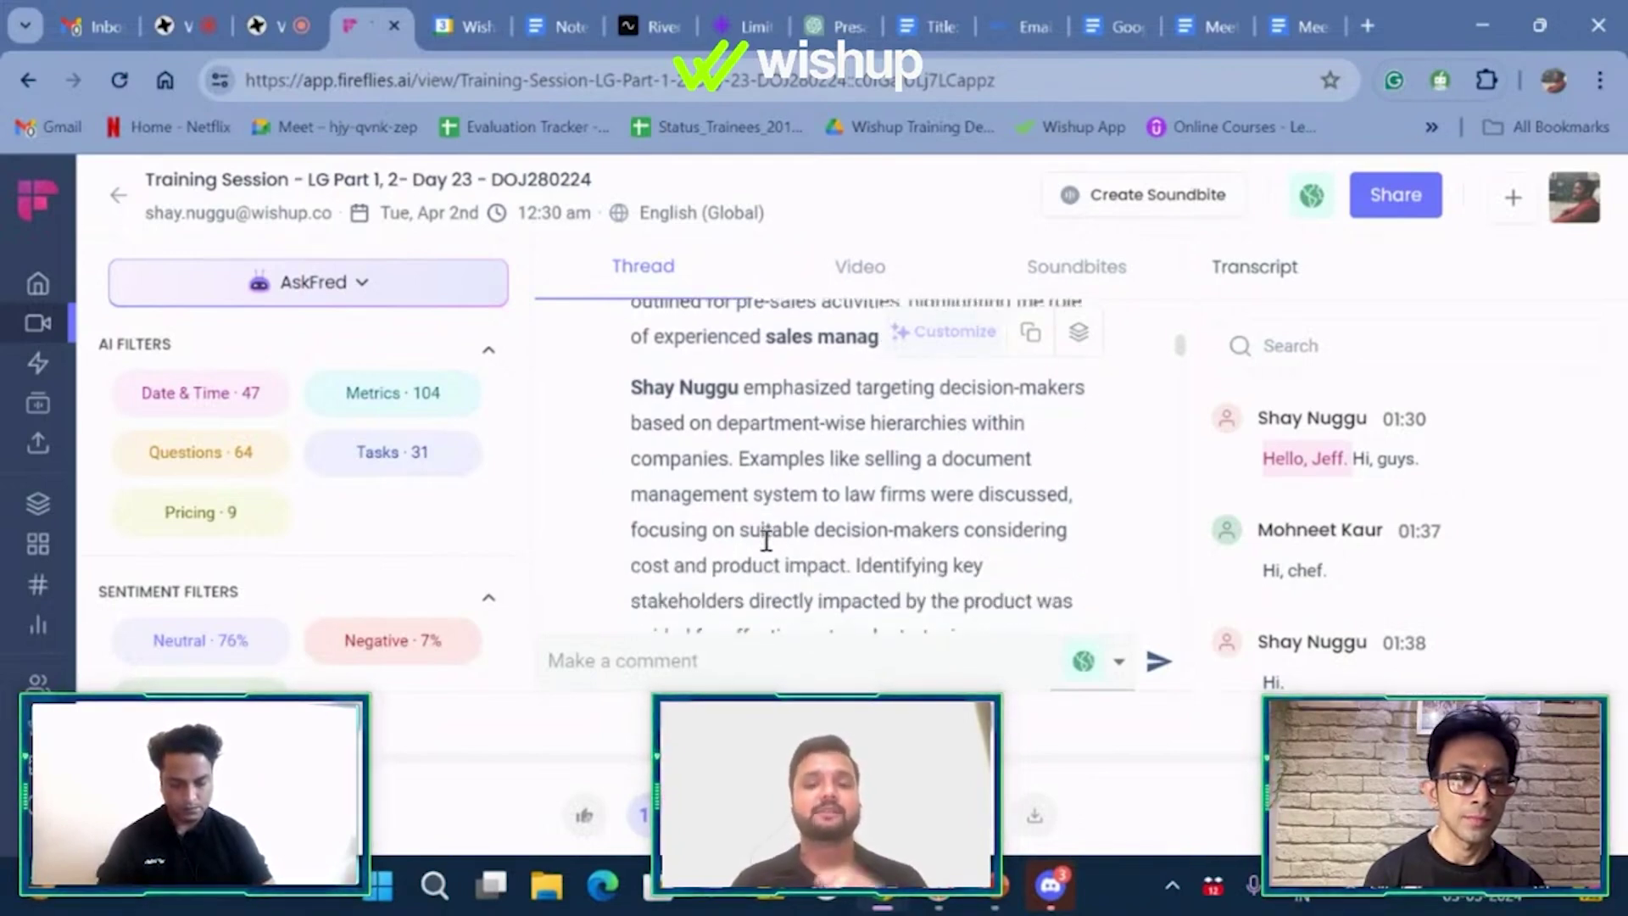
scroll(766, 540, down, 1)
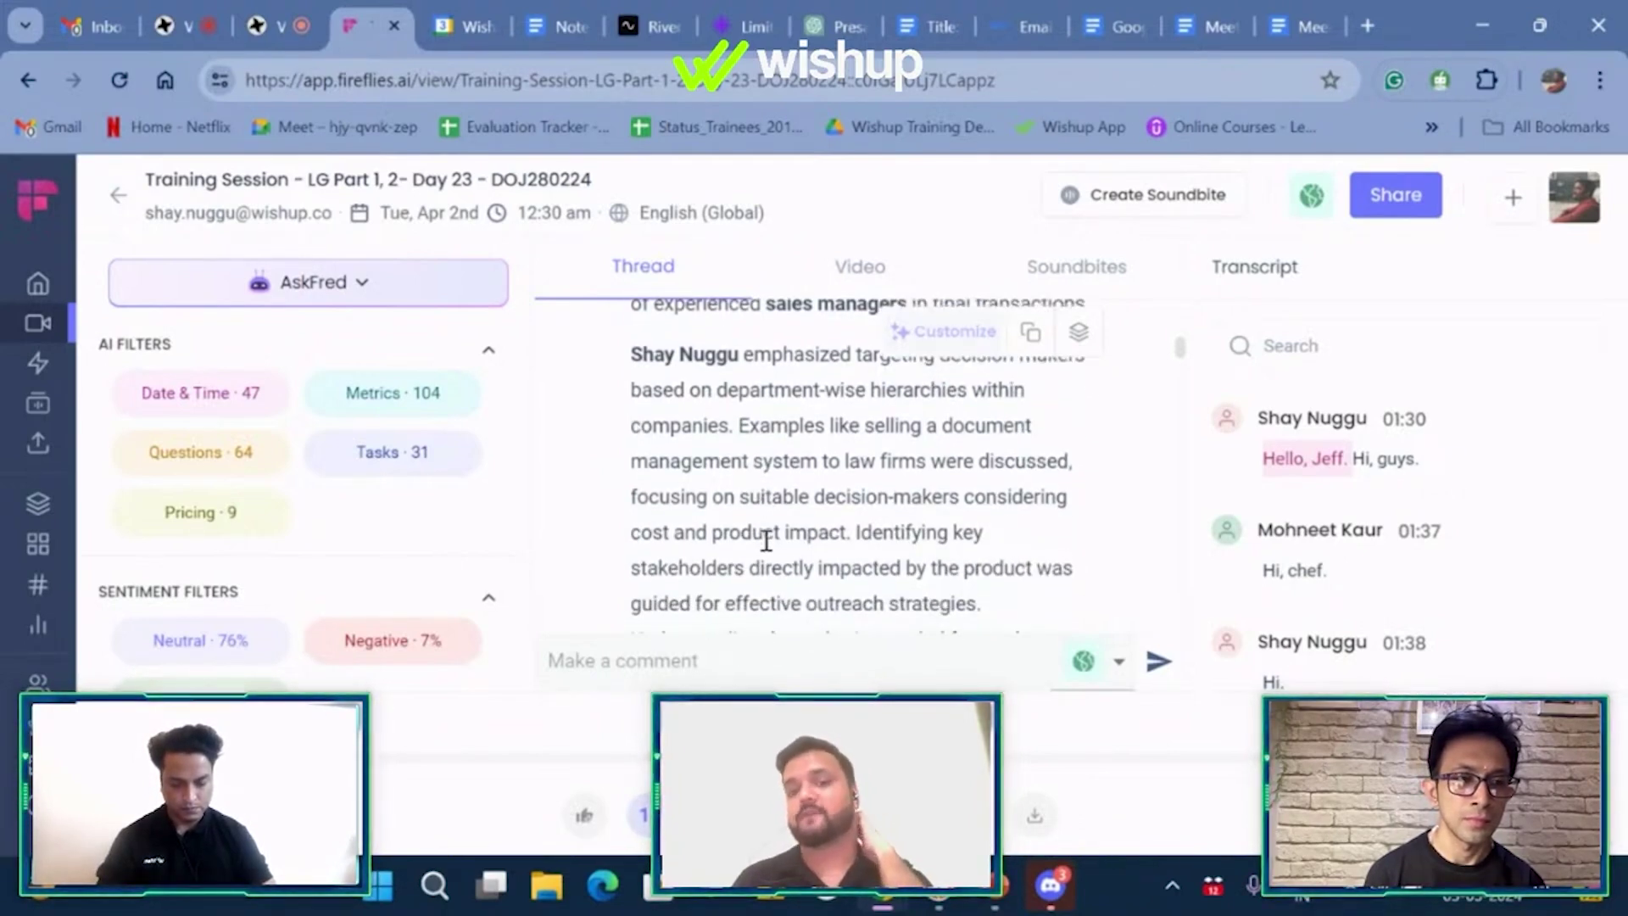
scroll(765, 540, down, 1)
scroll(766, 540, up, 3)
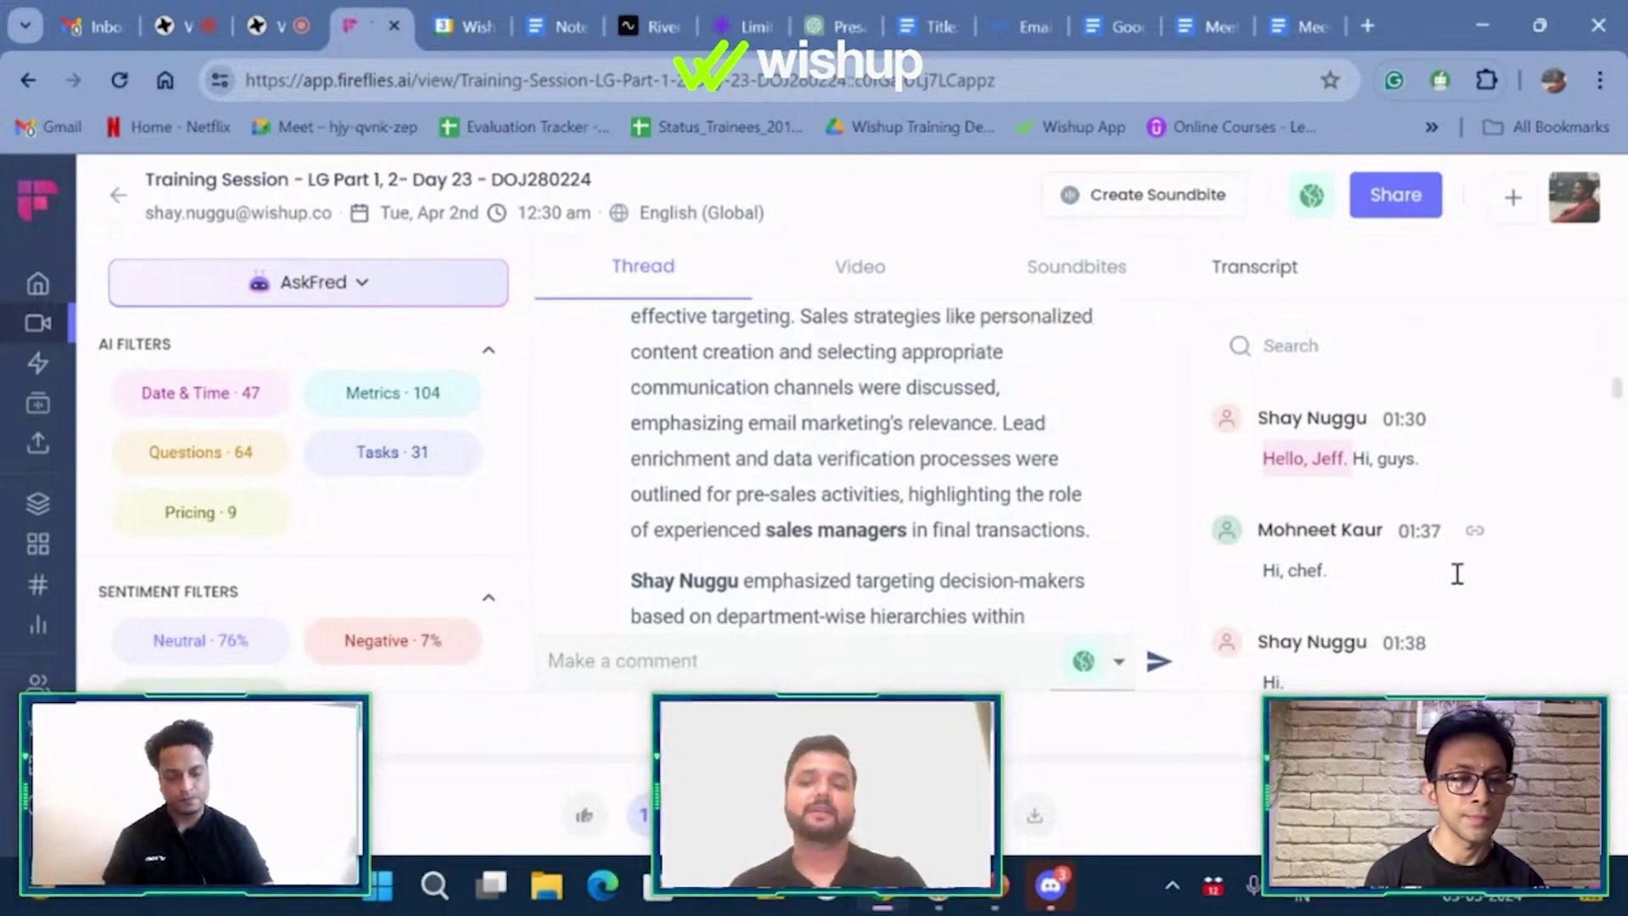
- Look through the opening minutes of the training session's transcript
scroll(1457, 574, down, 4)
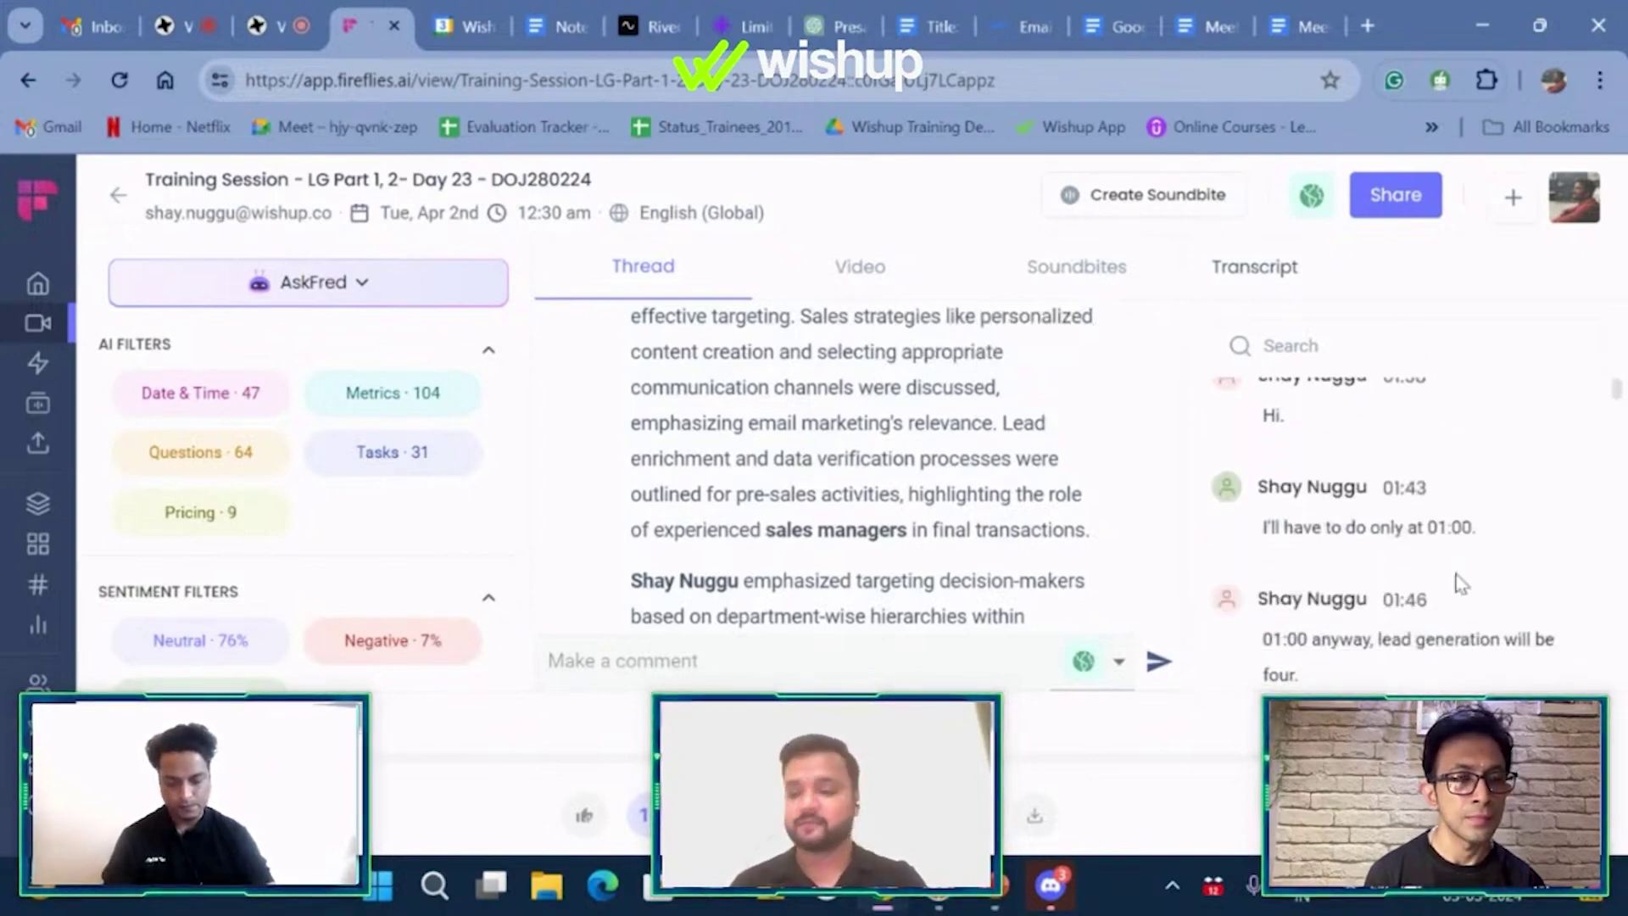
scroll(1454, 581, down, 10)
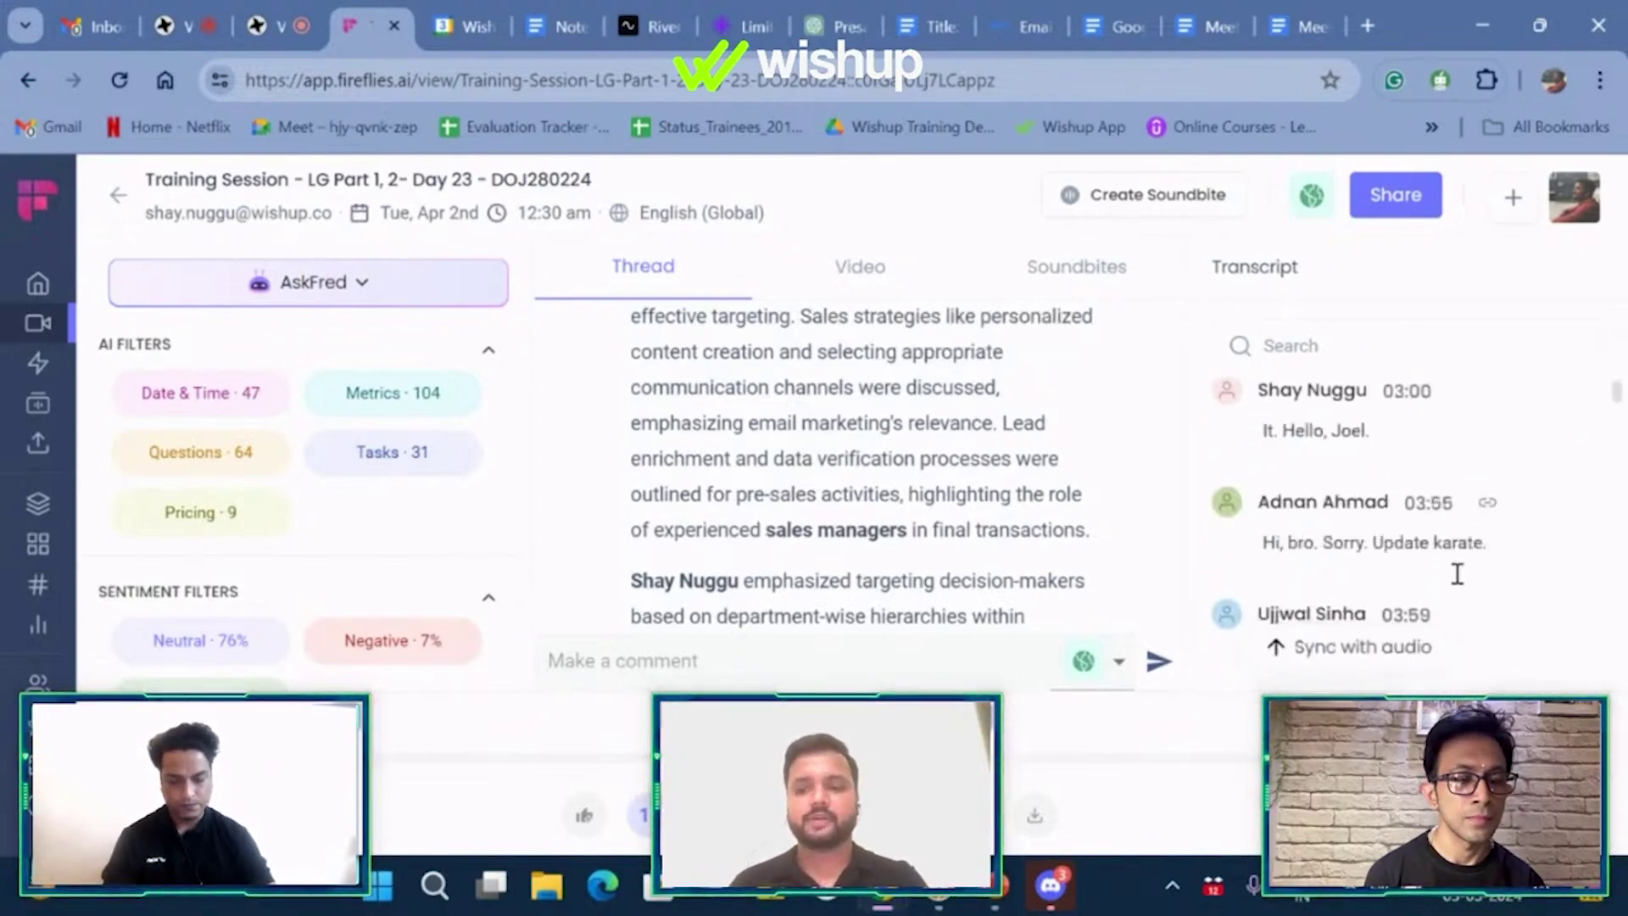
scroll(1455, 576, down, 3)
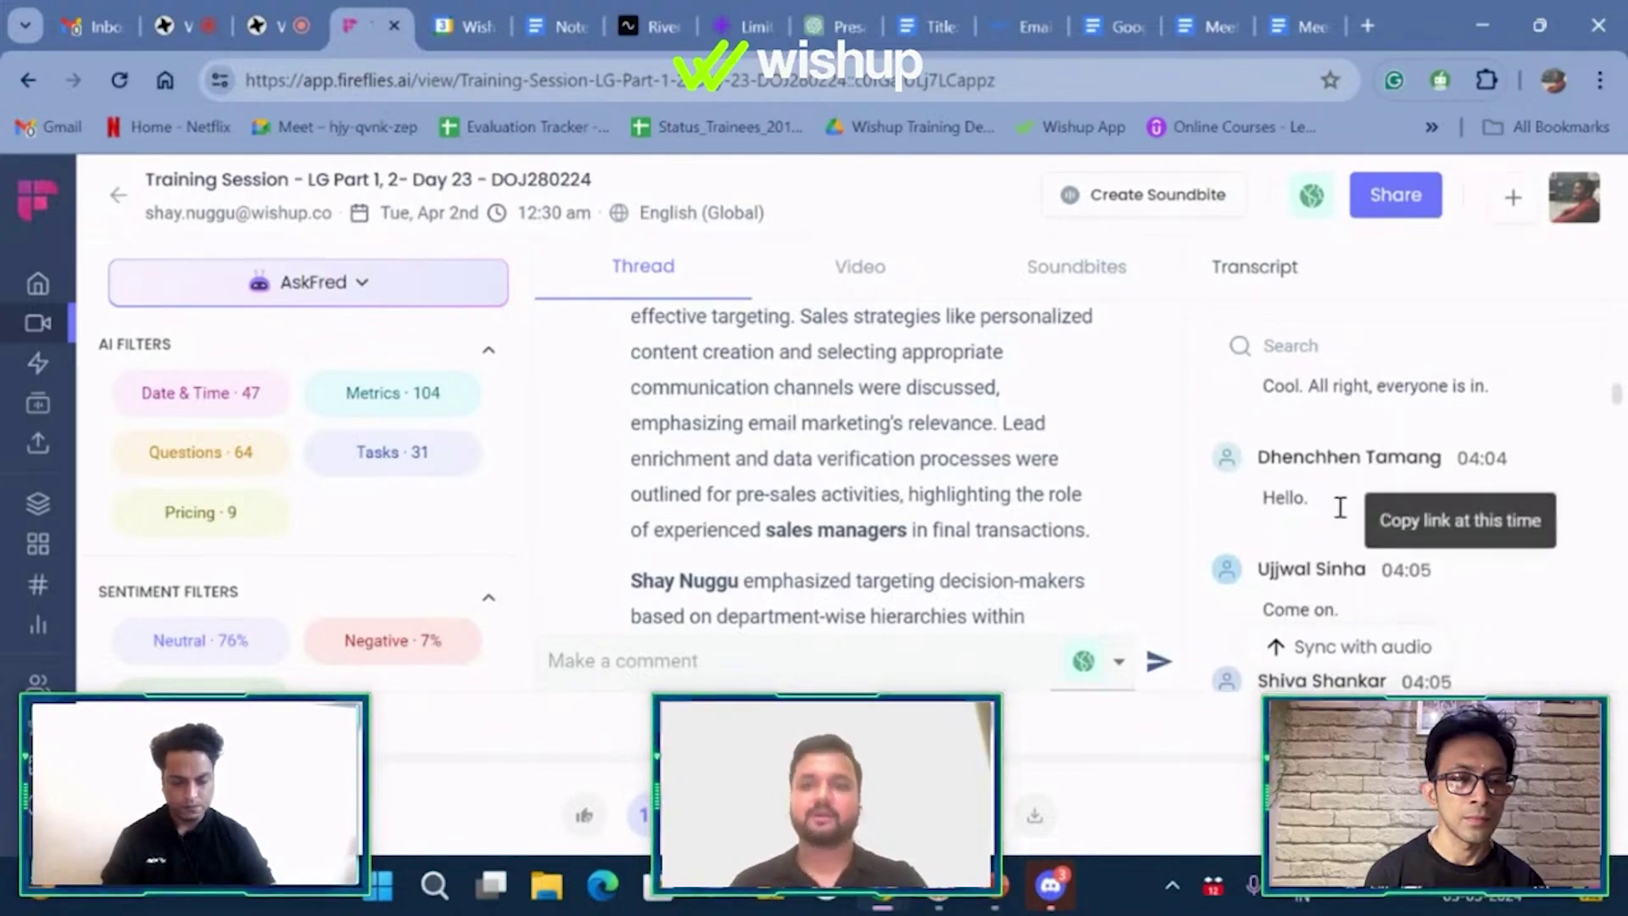
- Switch to the ChatGPT conversation about presales strategy and go back to its initial prompt requesting minutes of meeting
click(816, 15)
scroll(625, 267, up, 15)
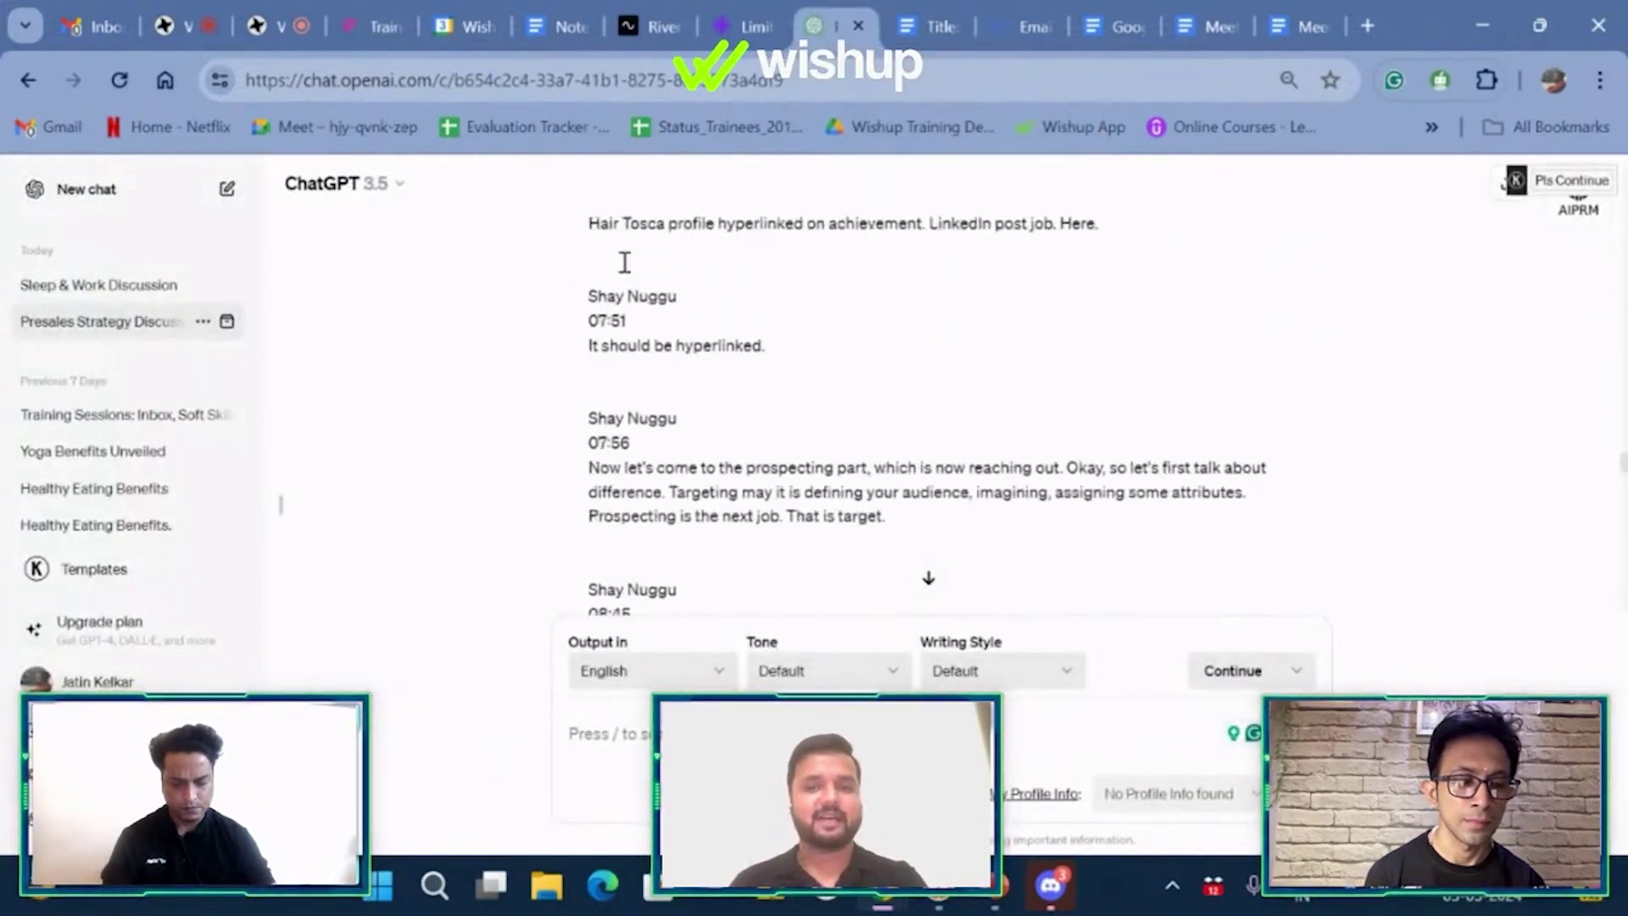
scroll(624, 267, up, 20)
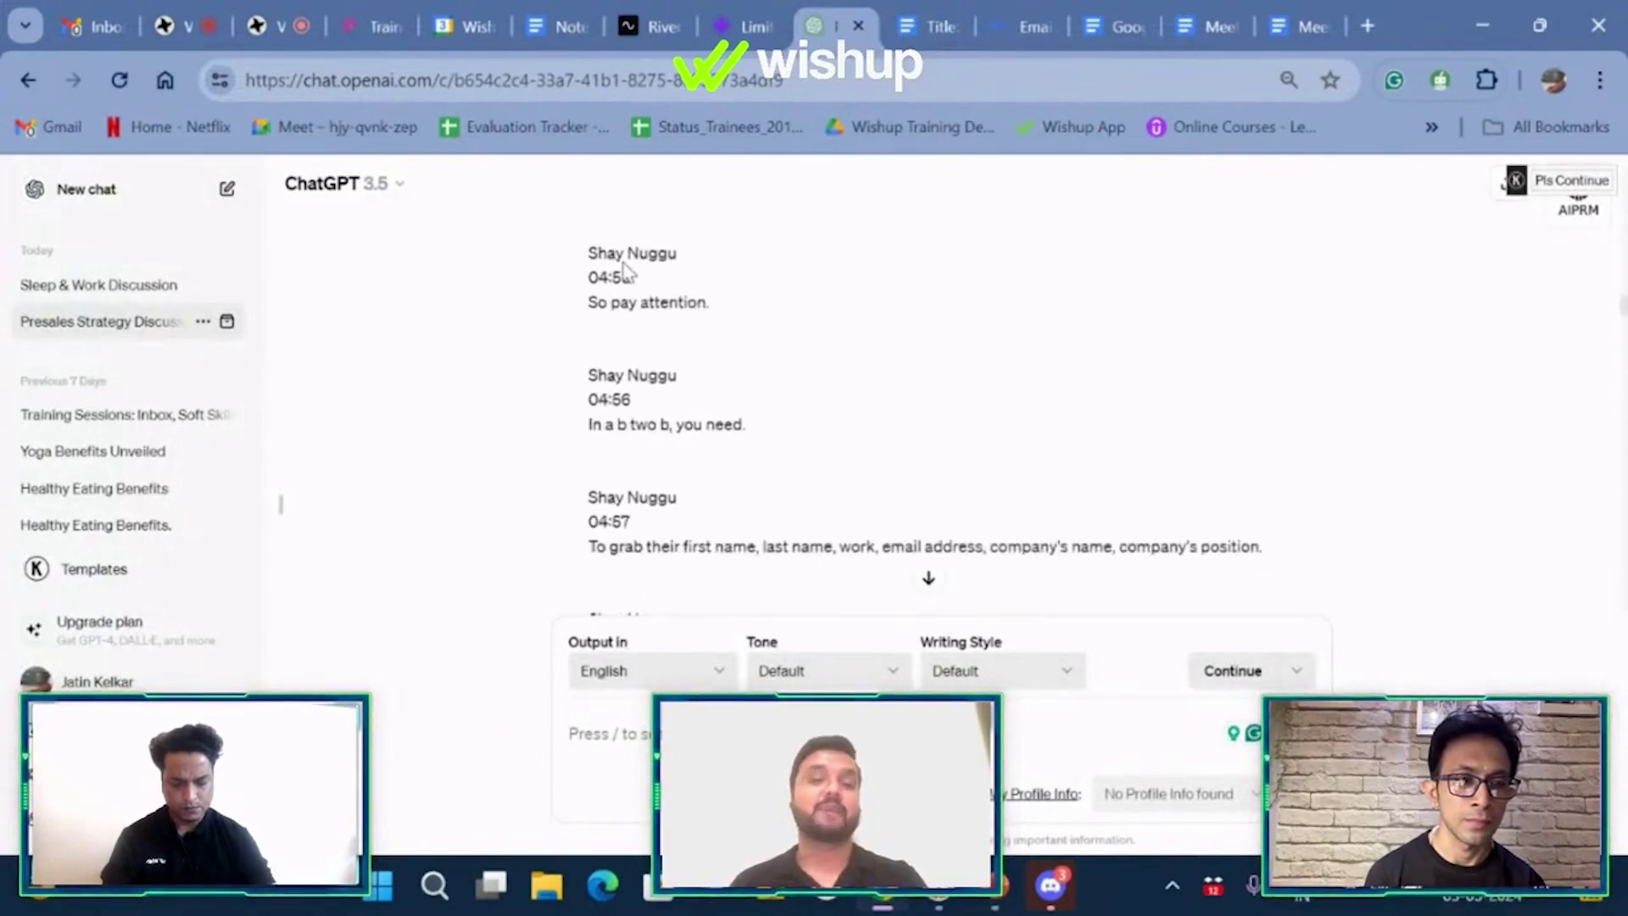
scroll(625, 267, up, 20)
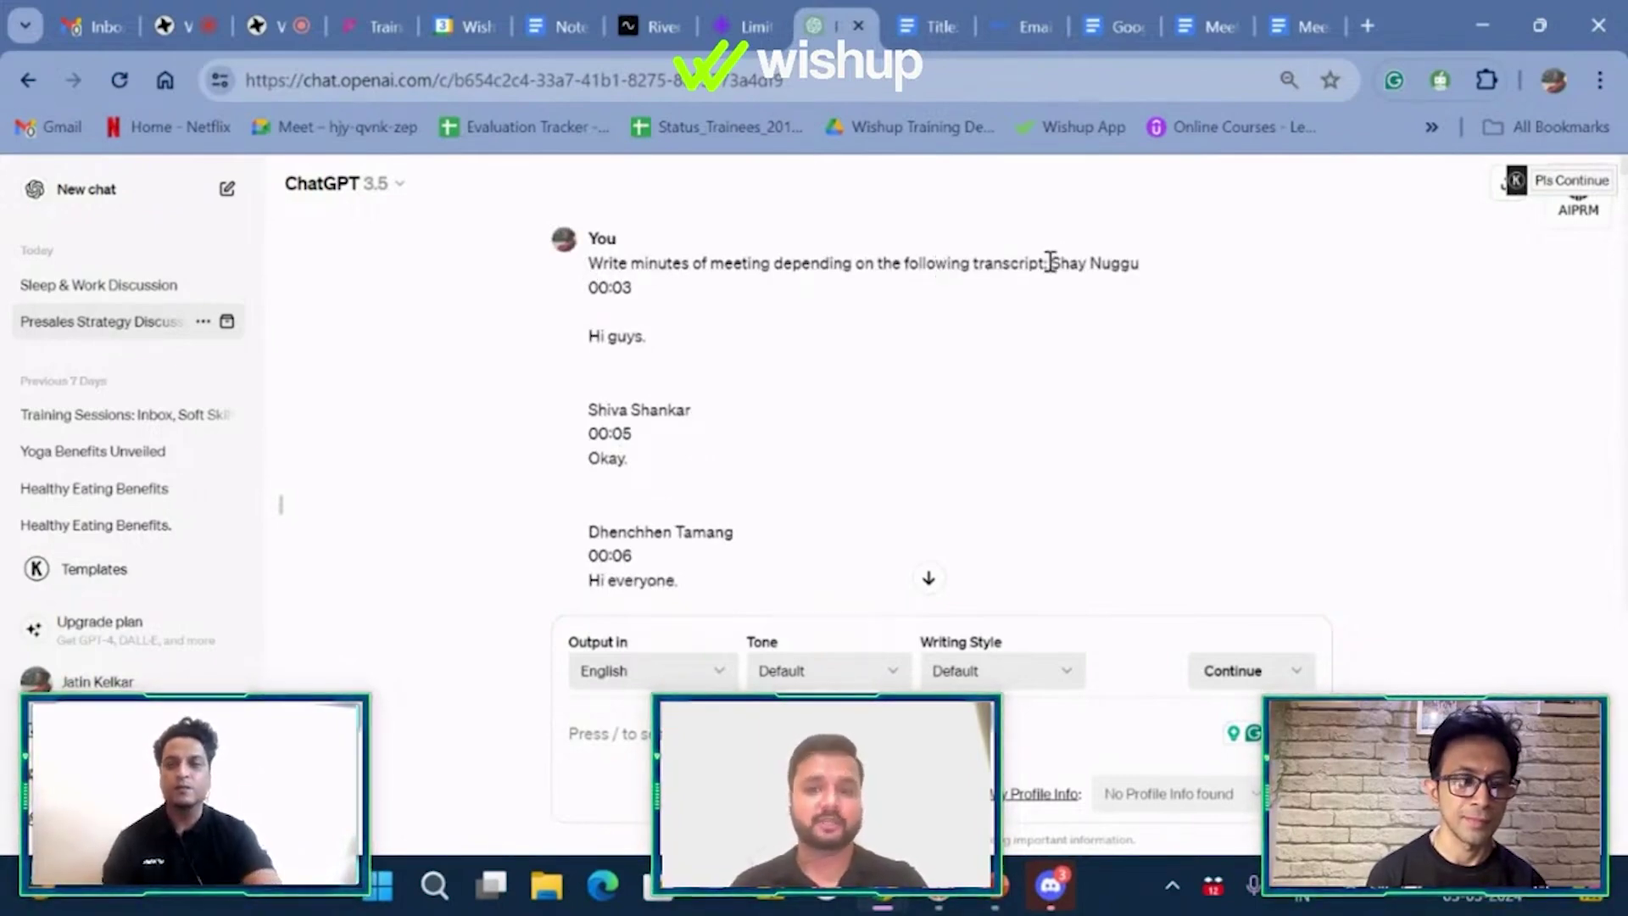
- Look through the meeting transcript pasted after the request for minutes of meeting in the initial prompt
drag(1051, 264, 1199, 432)
scroll(1200, 434, down, 10)
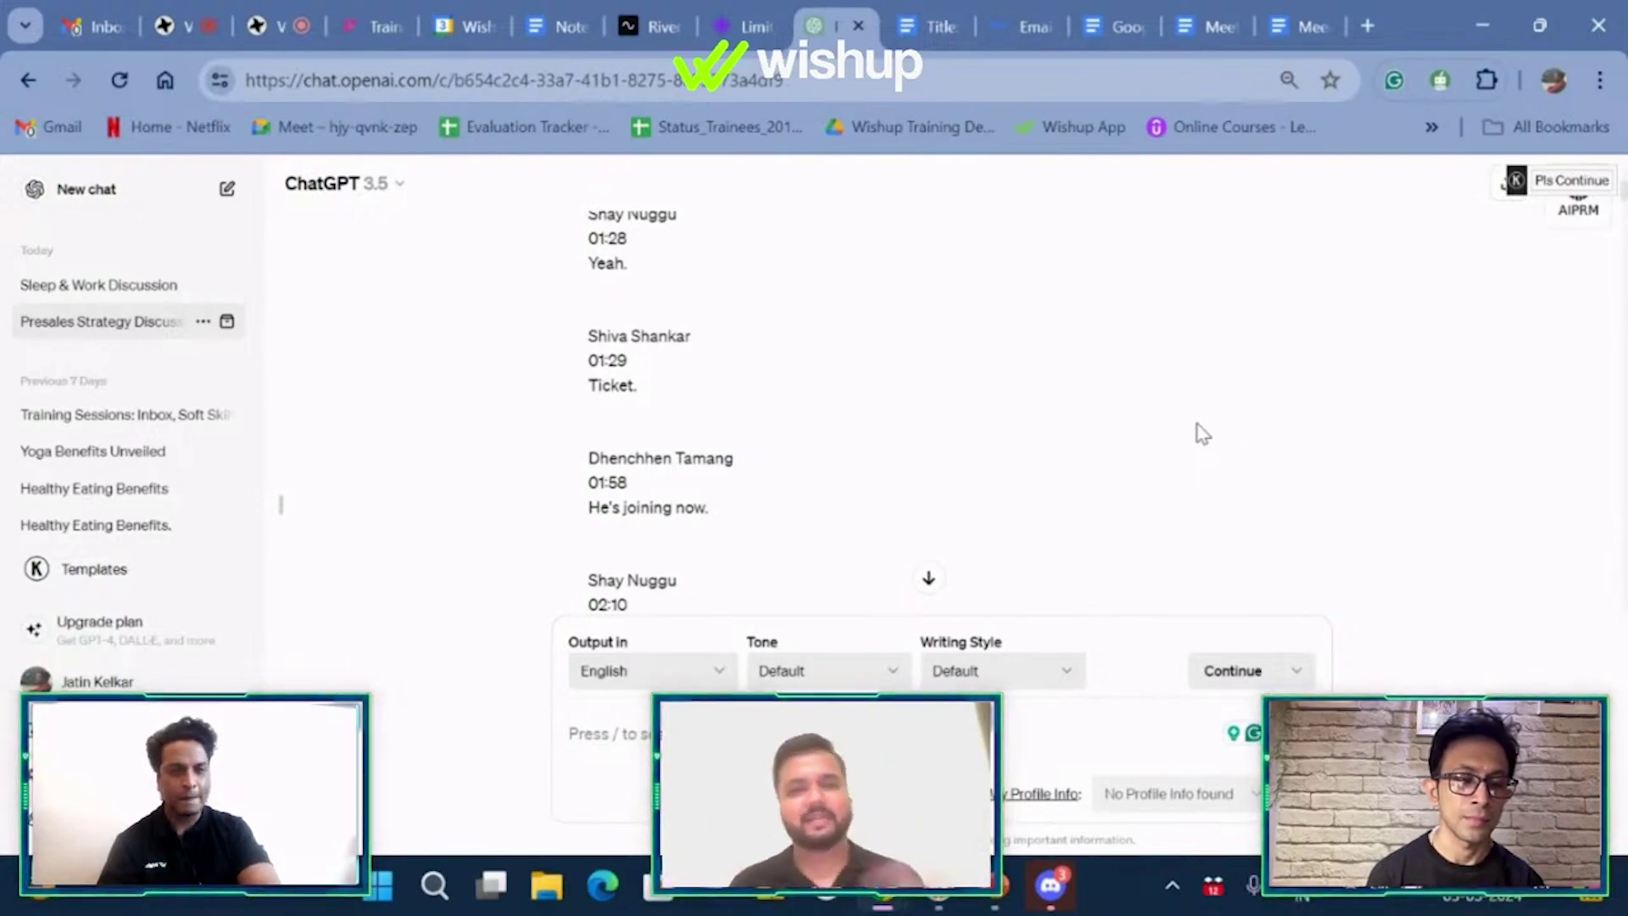
scroll(1202, 433, down, 12)
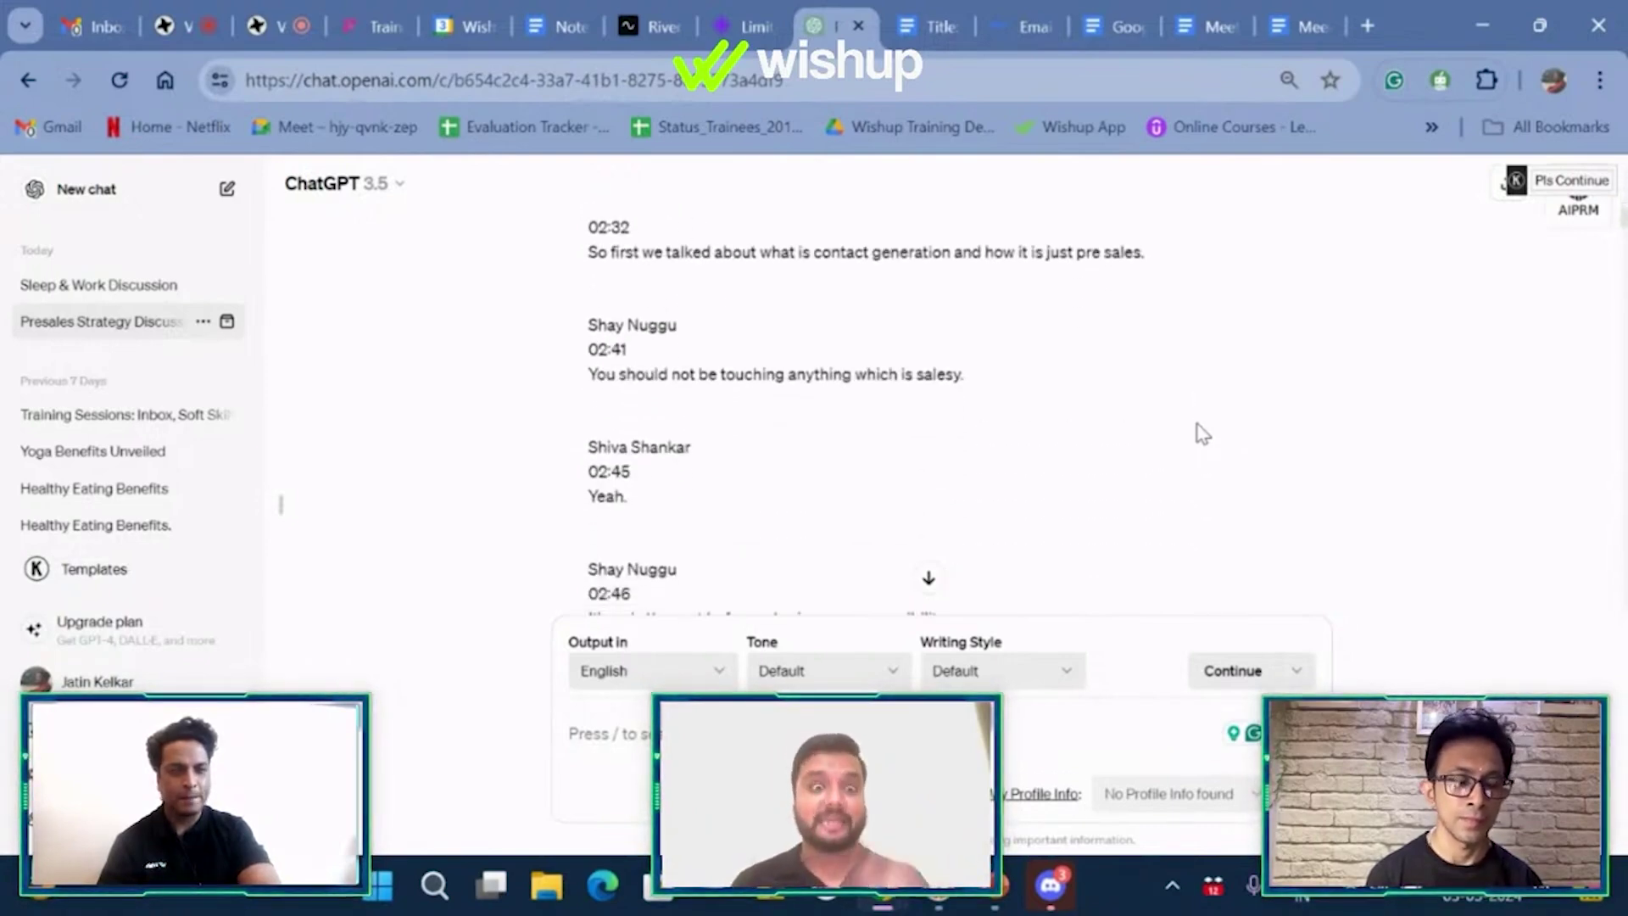
scroll(1202, 433, down, 3)
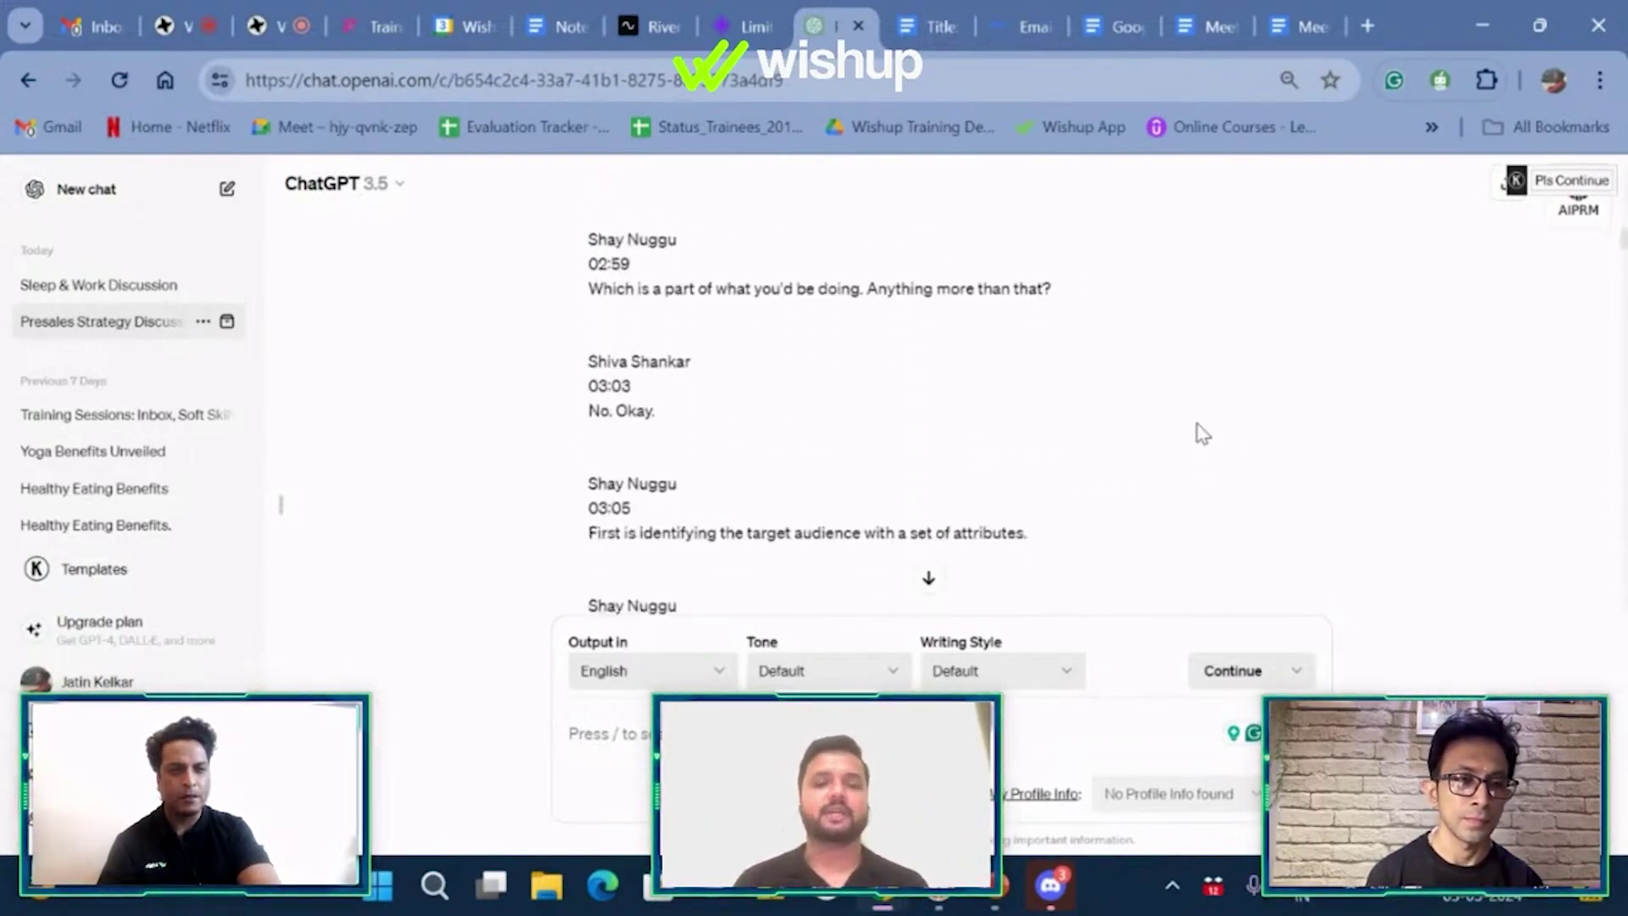
scroll(1202, 433, up, 20)
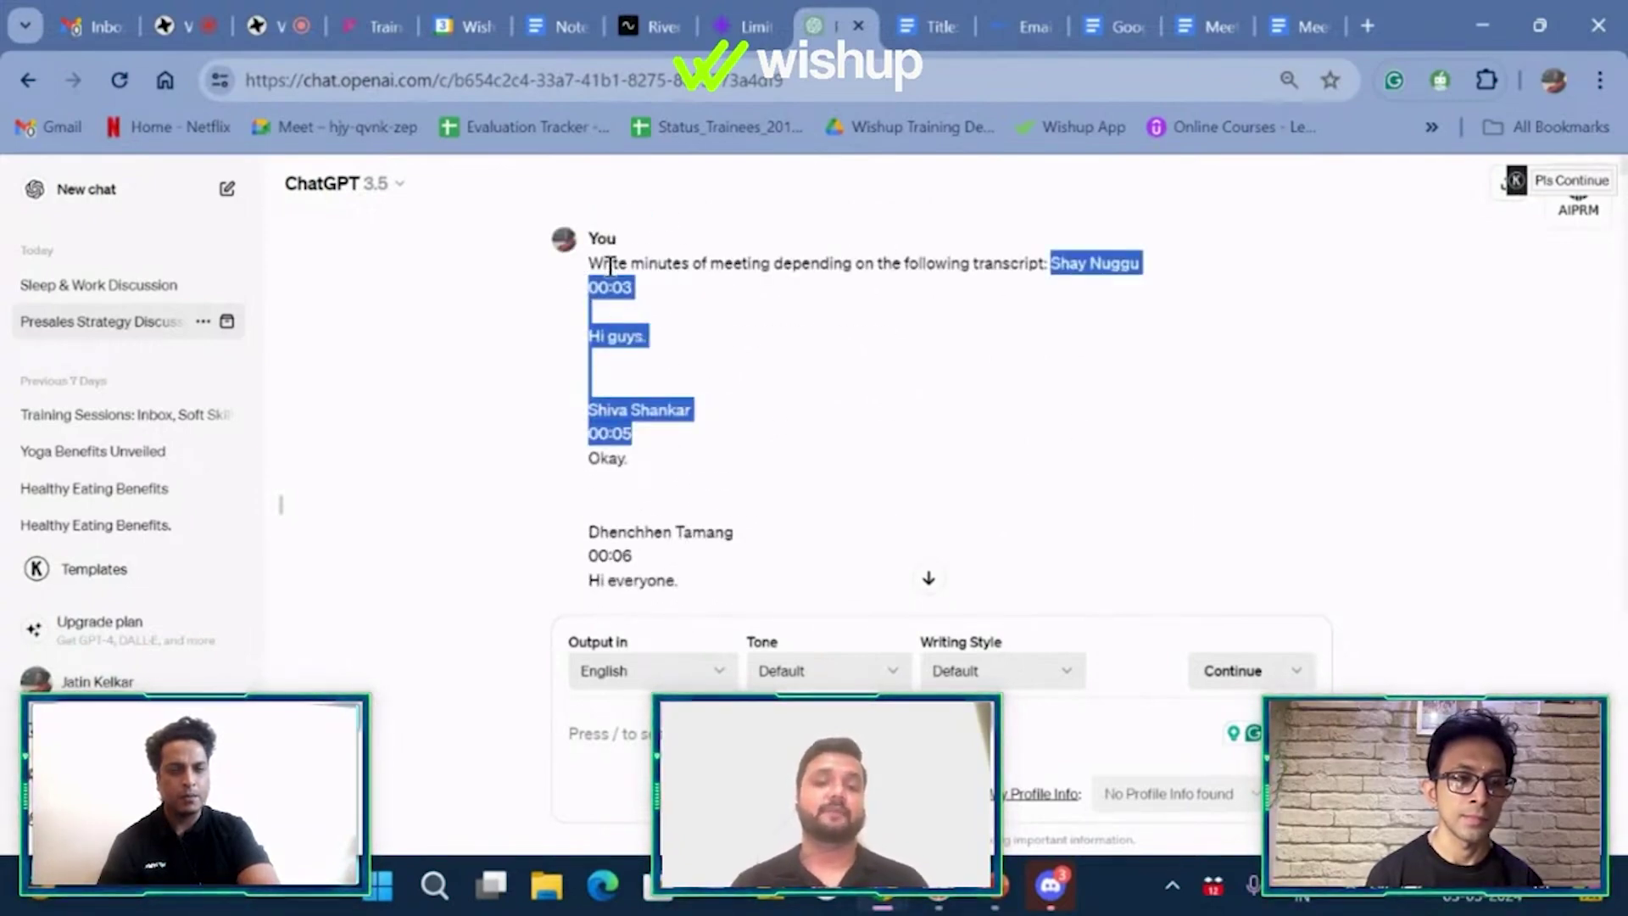
scroll(609, 267, down, 20)
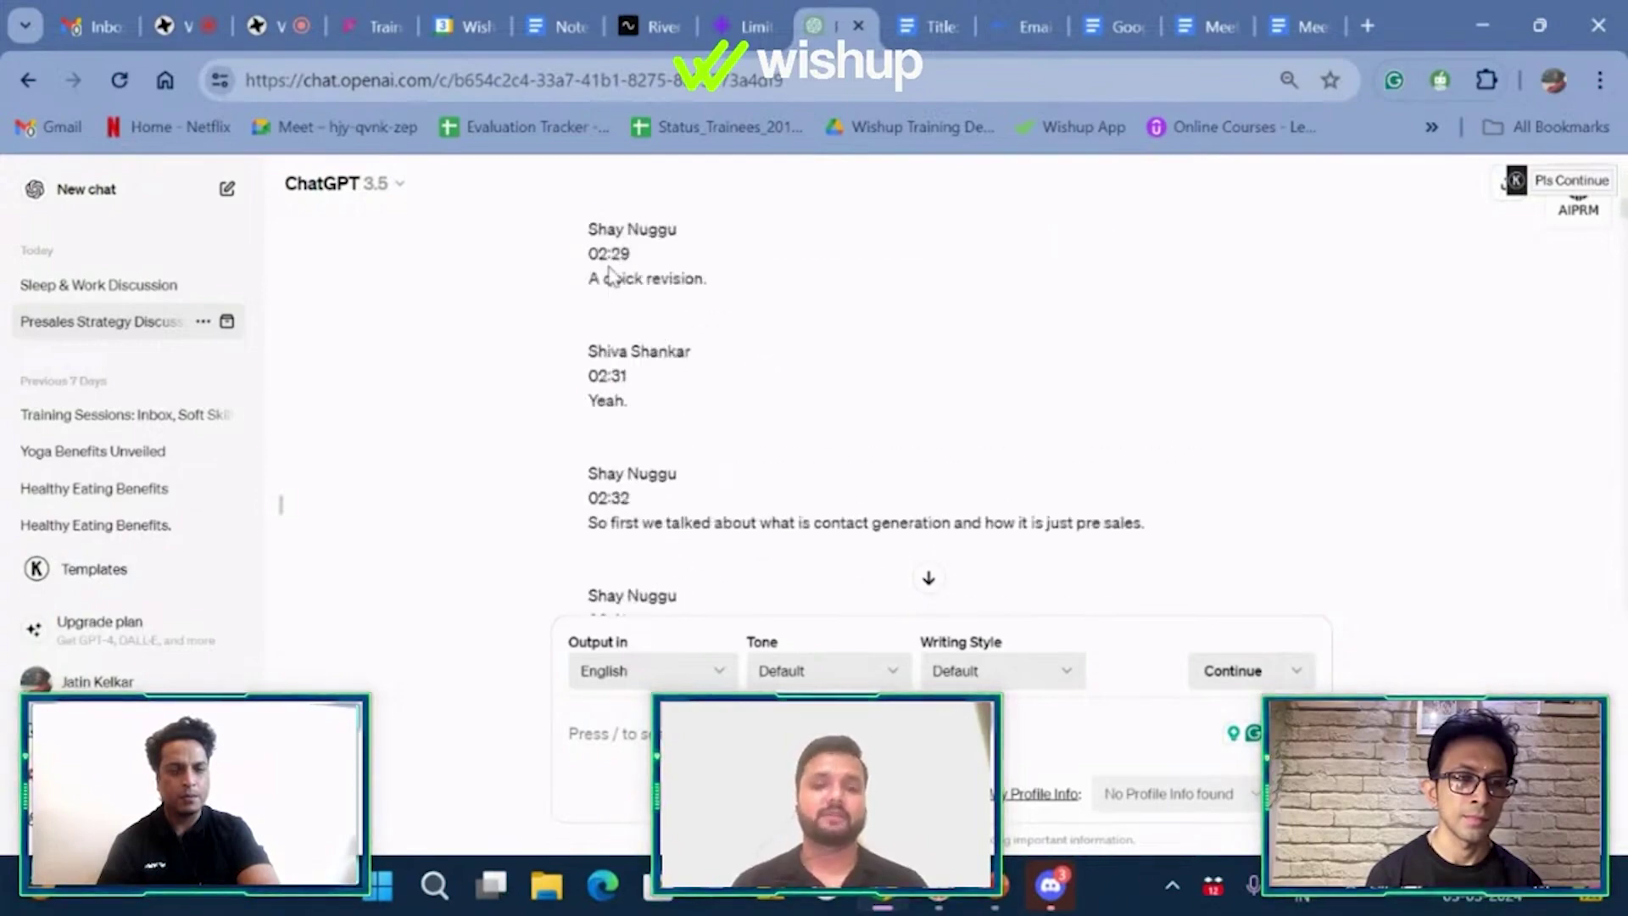
scroll(608, 266, down, 20)
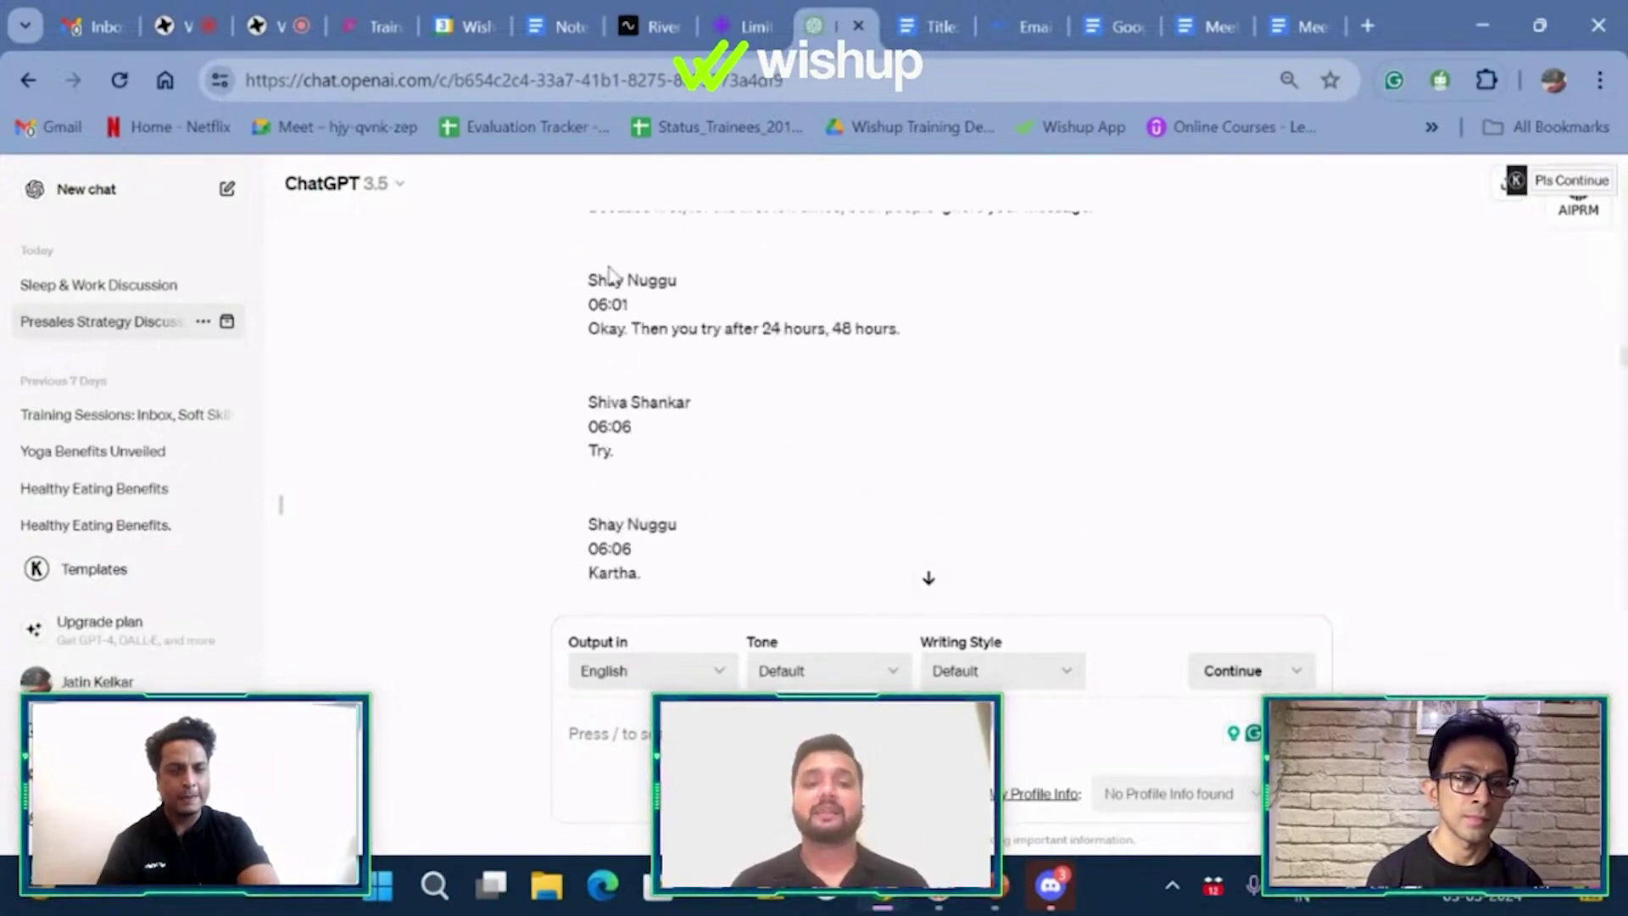
- Examine the header of the generated meeting minutes, highlighting the date and time placeholders
scroll(609, 266, down, 20)
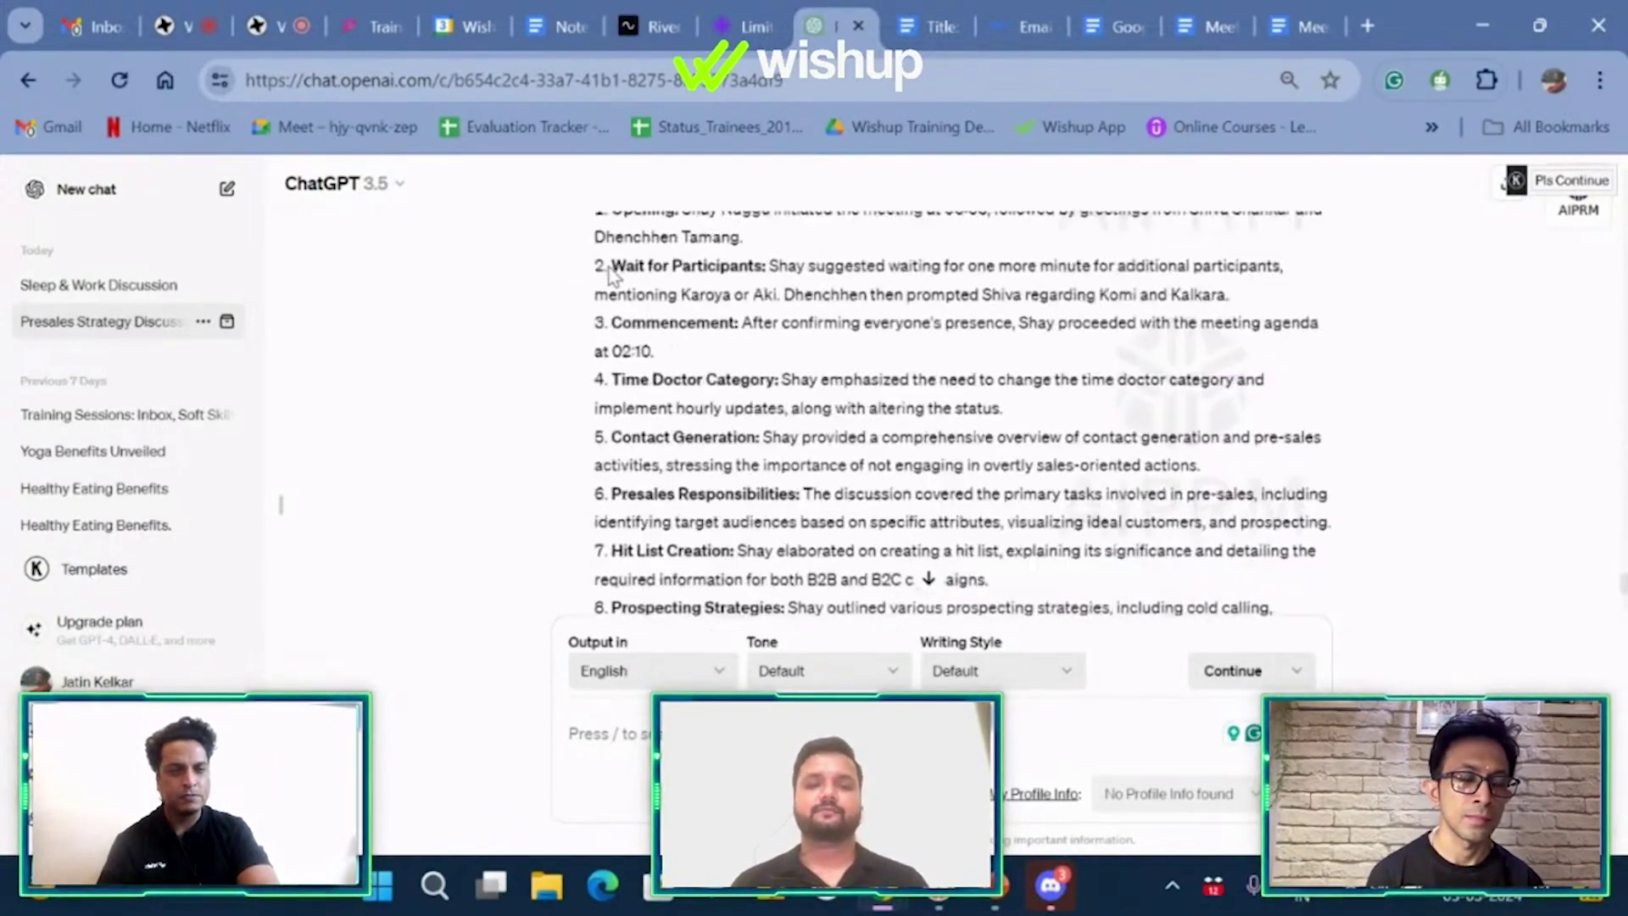
scroll(609, 267, down, 1)
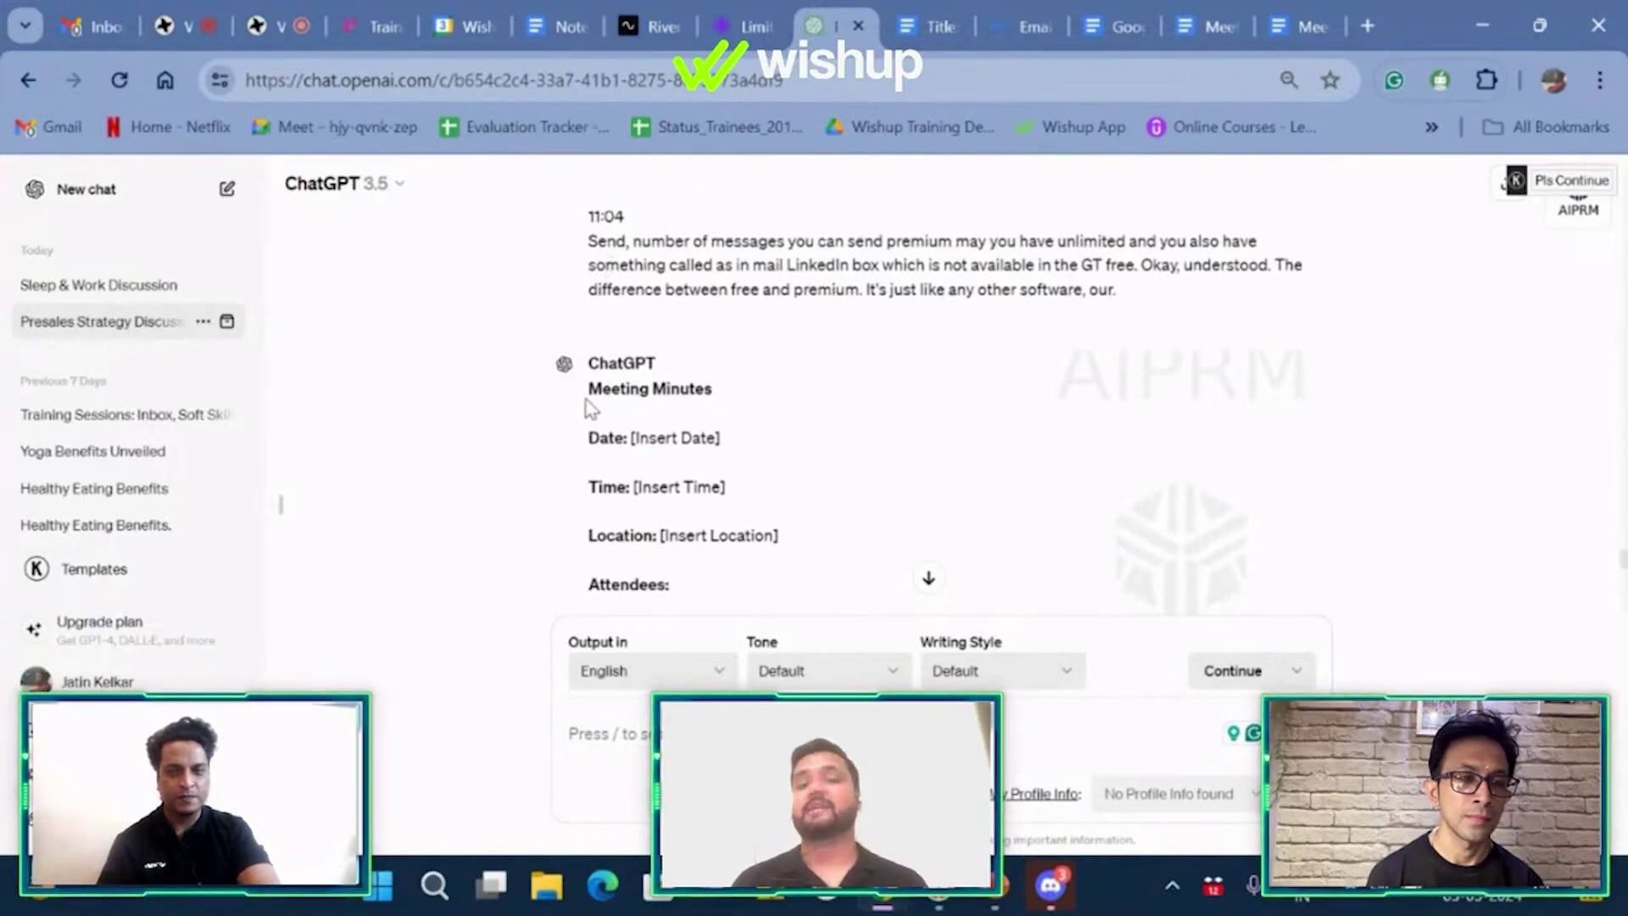
scroll(591, 392, down, 1)
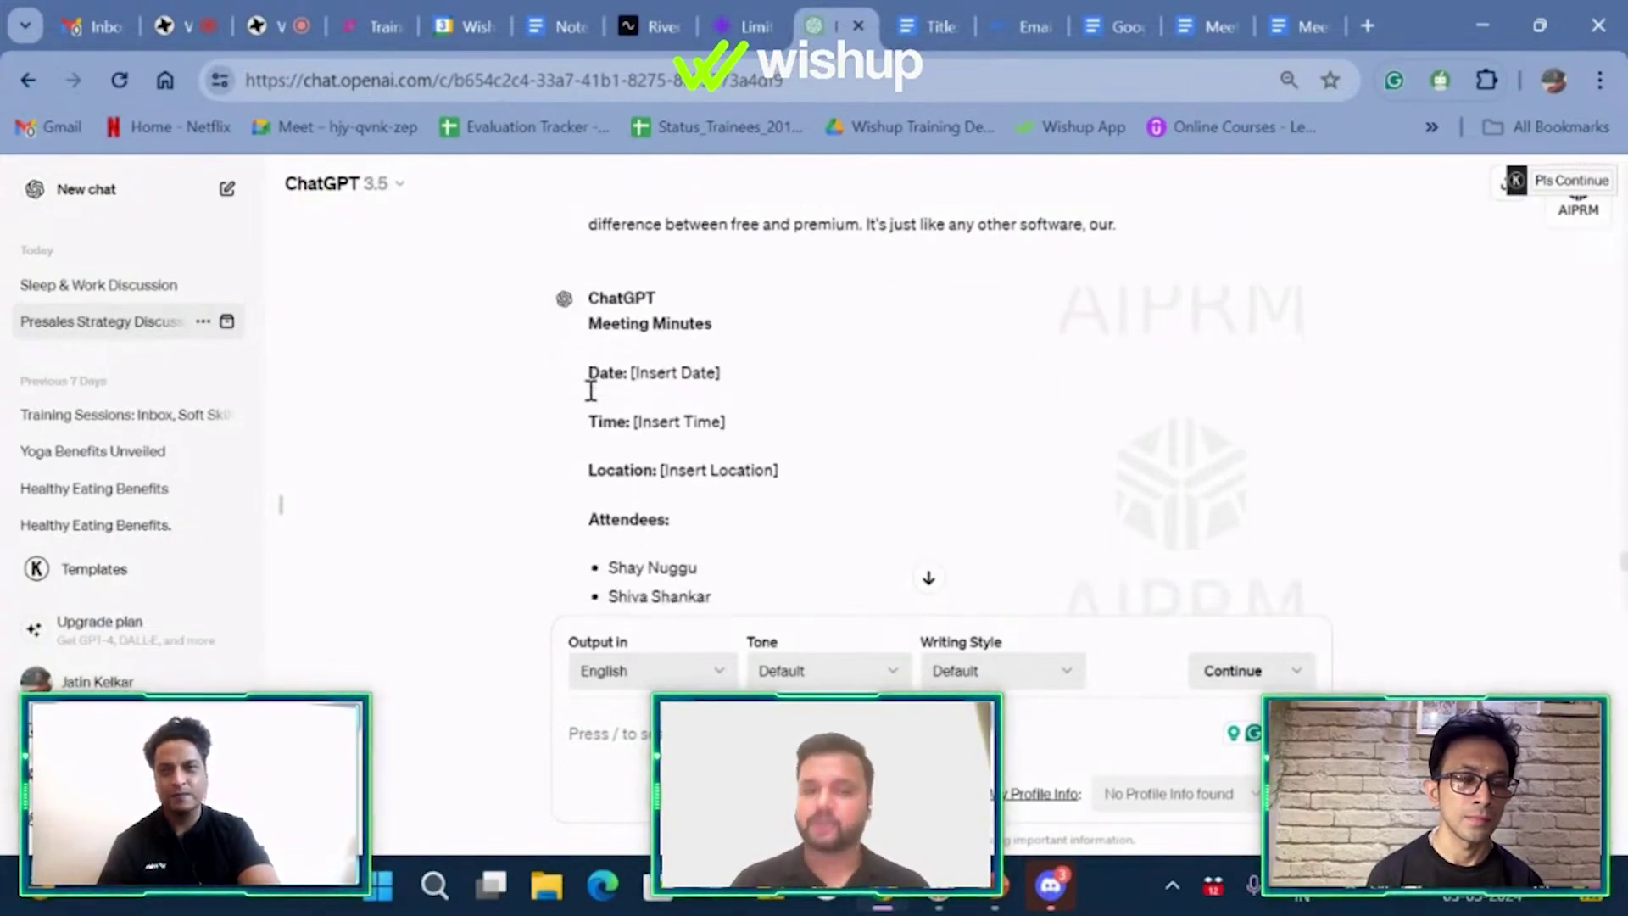
drag(631, 371, 730, 393)
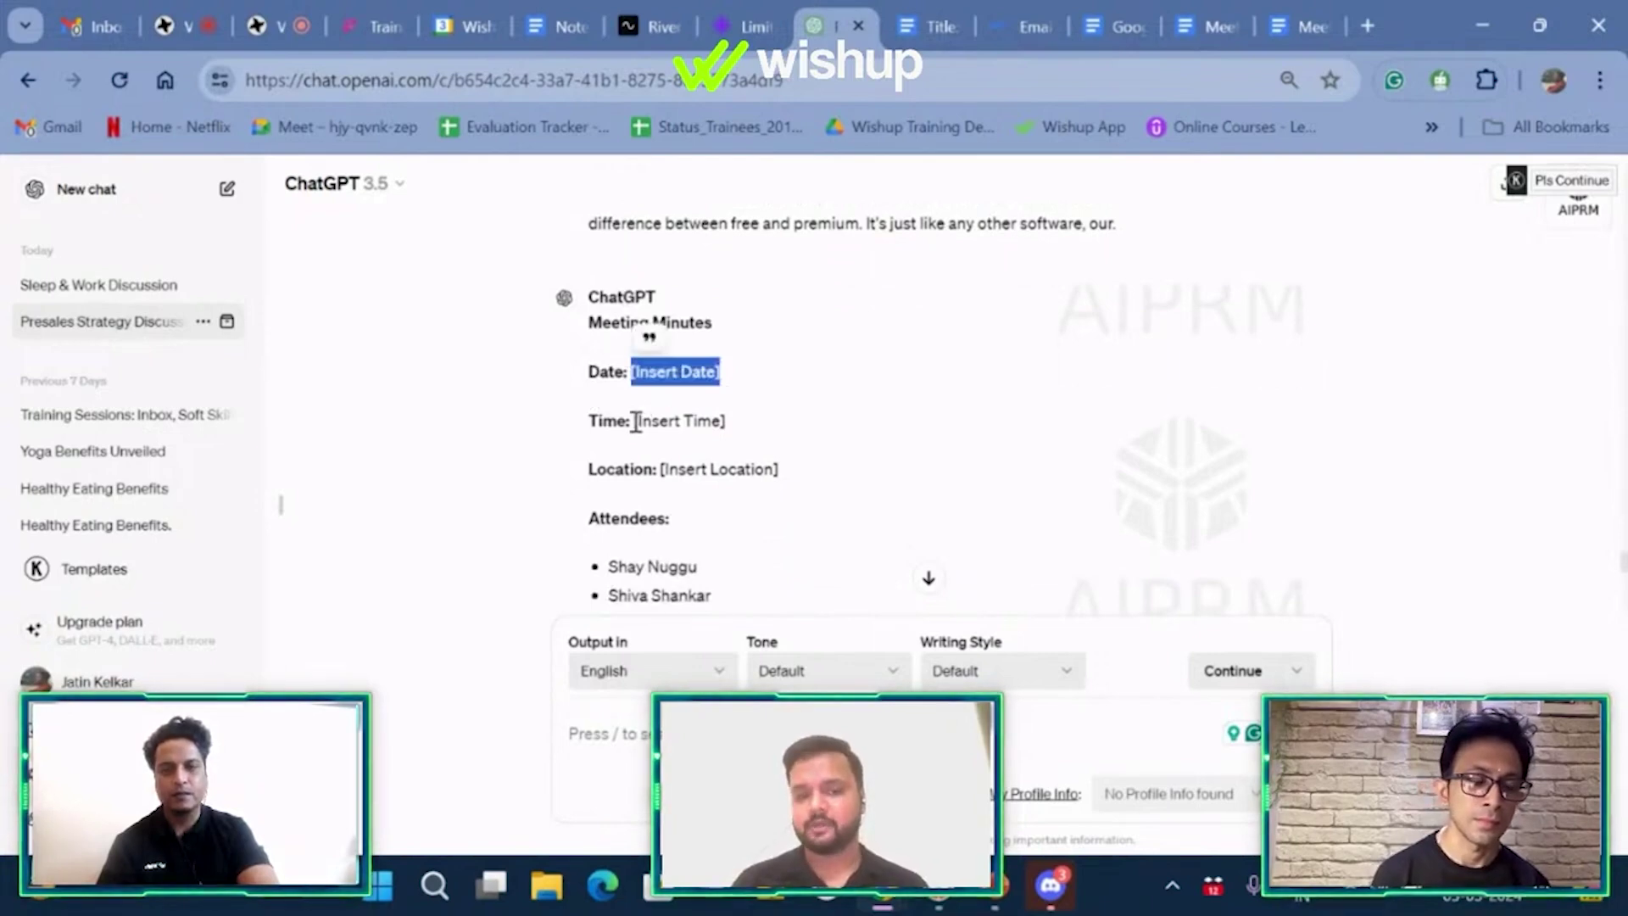
drag(634, 421, 742, 423)
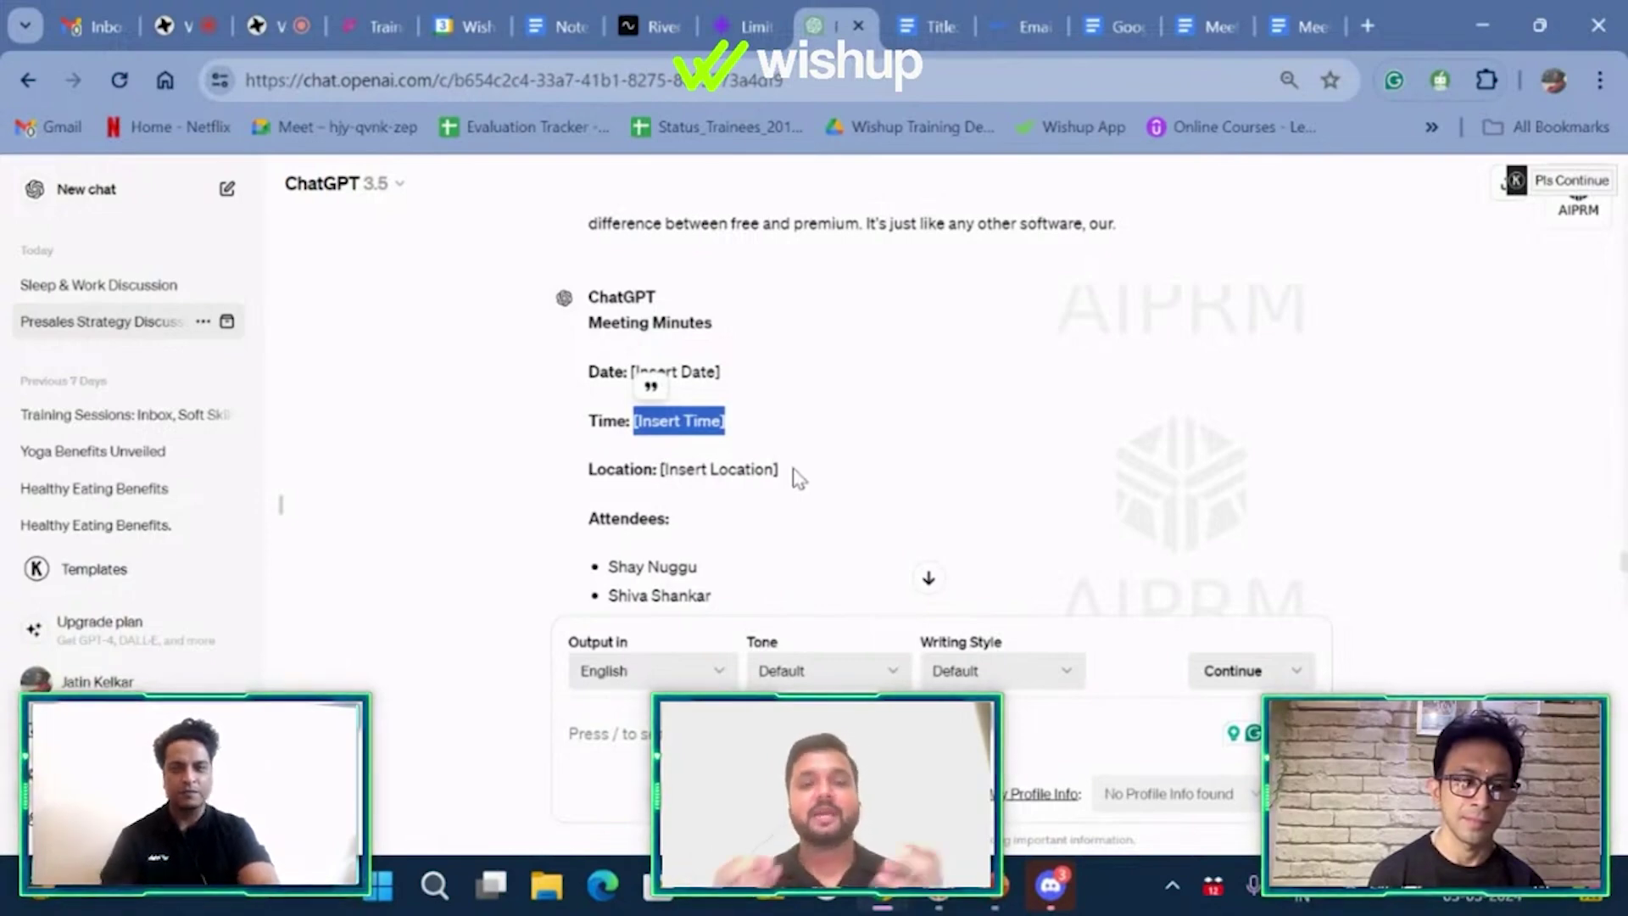
- Review the attendees, agenda, minutes and action items of the generated response, highlighting the next meeting's date and time placeholder
scroll(796, 476, down, 2)
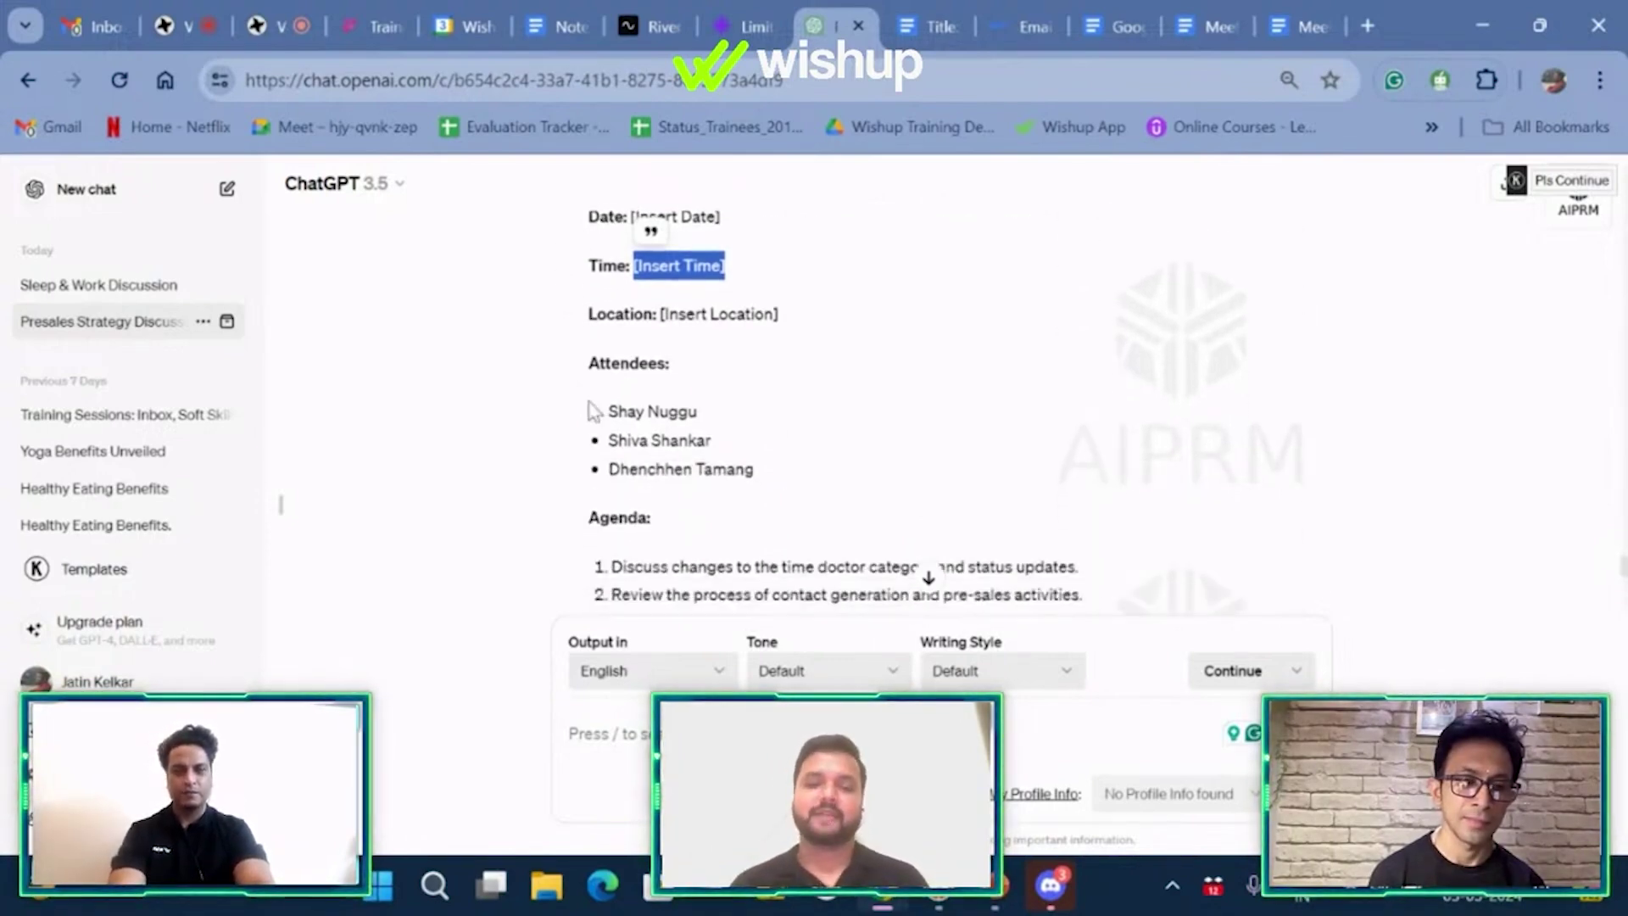
scroll(787, 501, down, 2)
scroll(786, 501, down, 4)
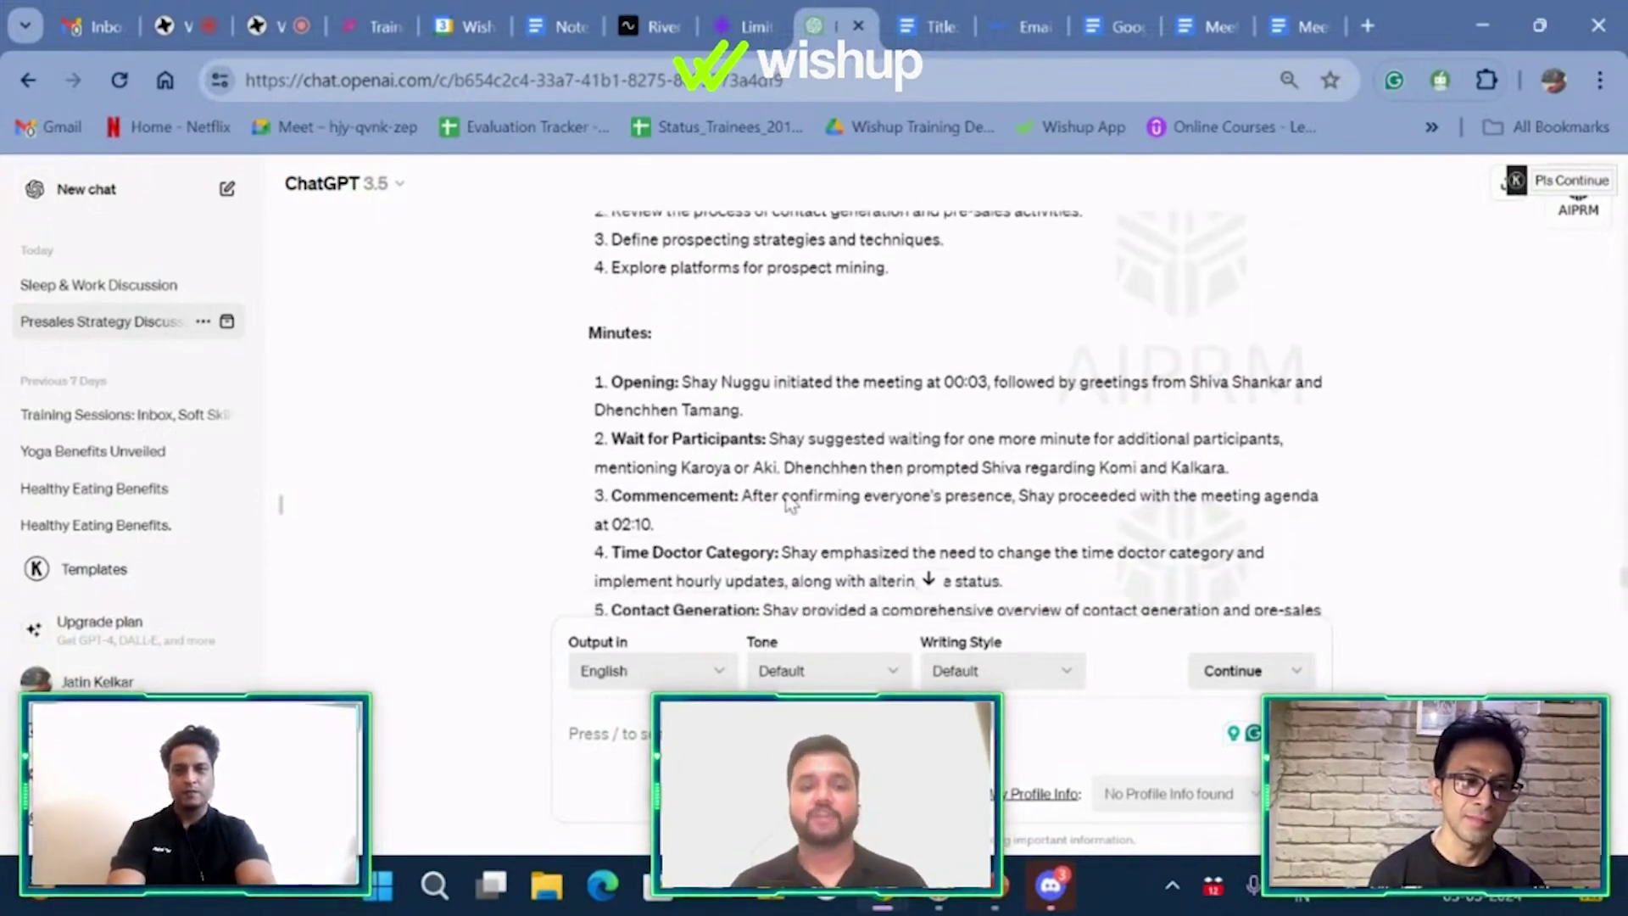
scroll(829, 382, down, 7)
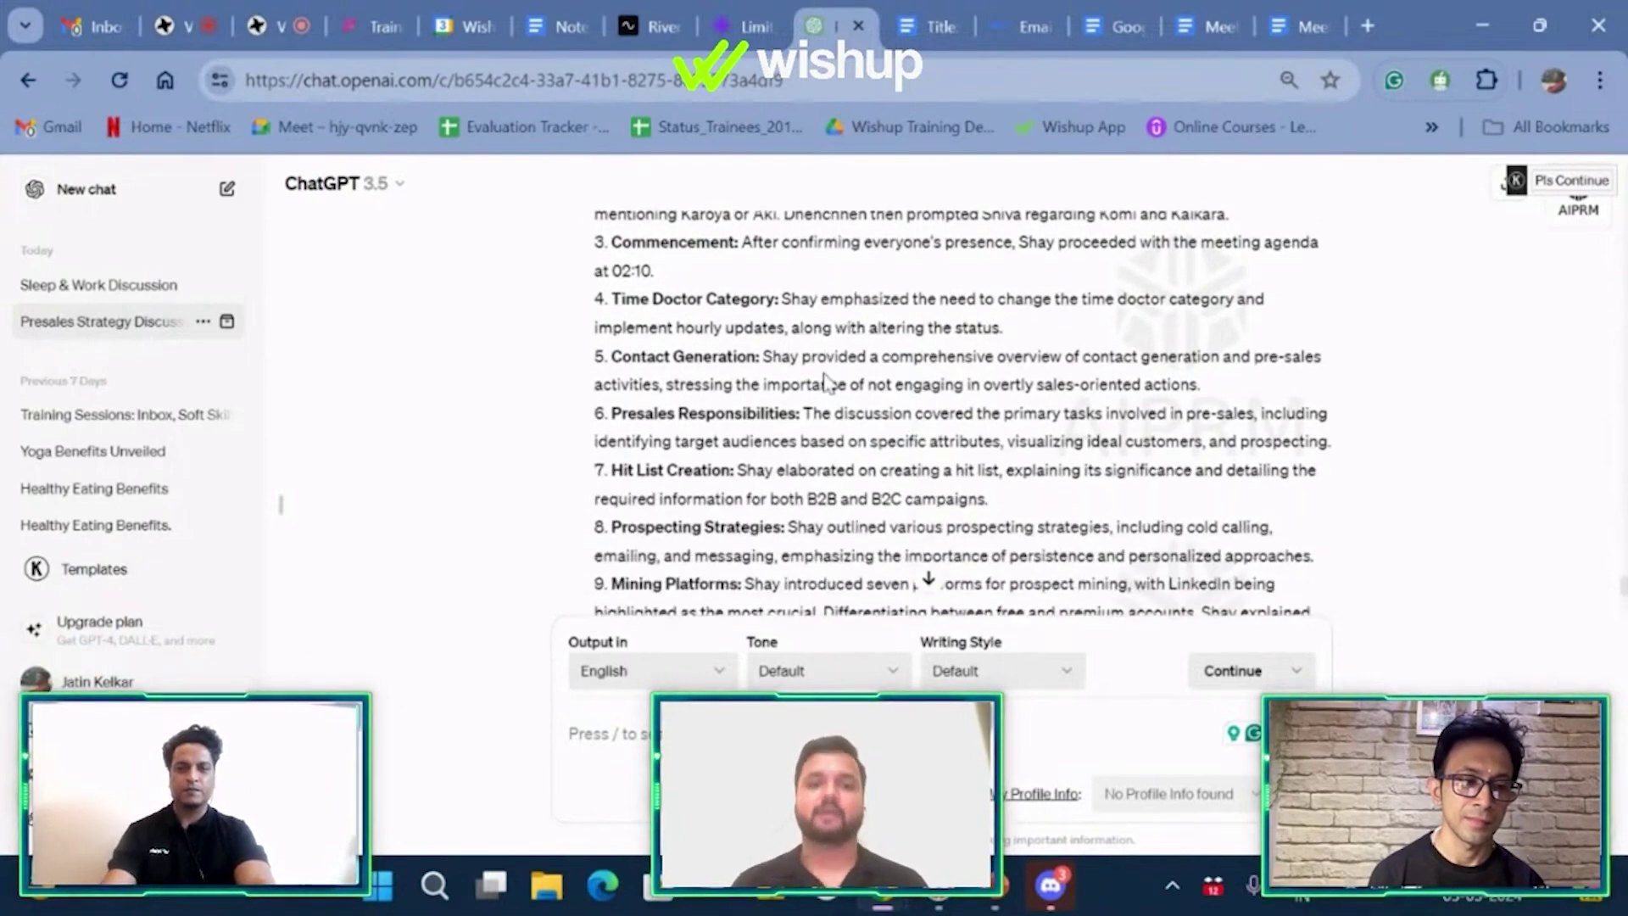
scroll(829, 381, down, 1)
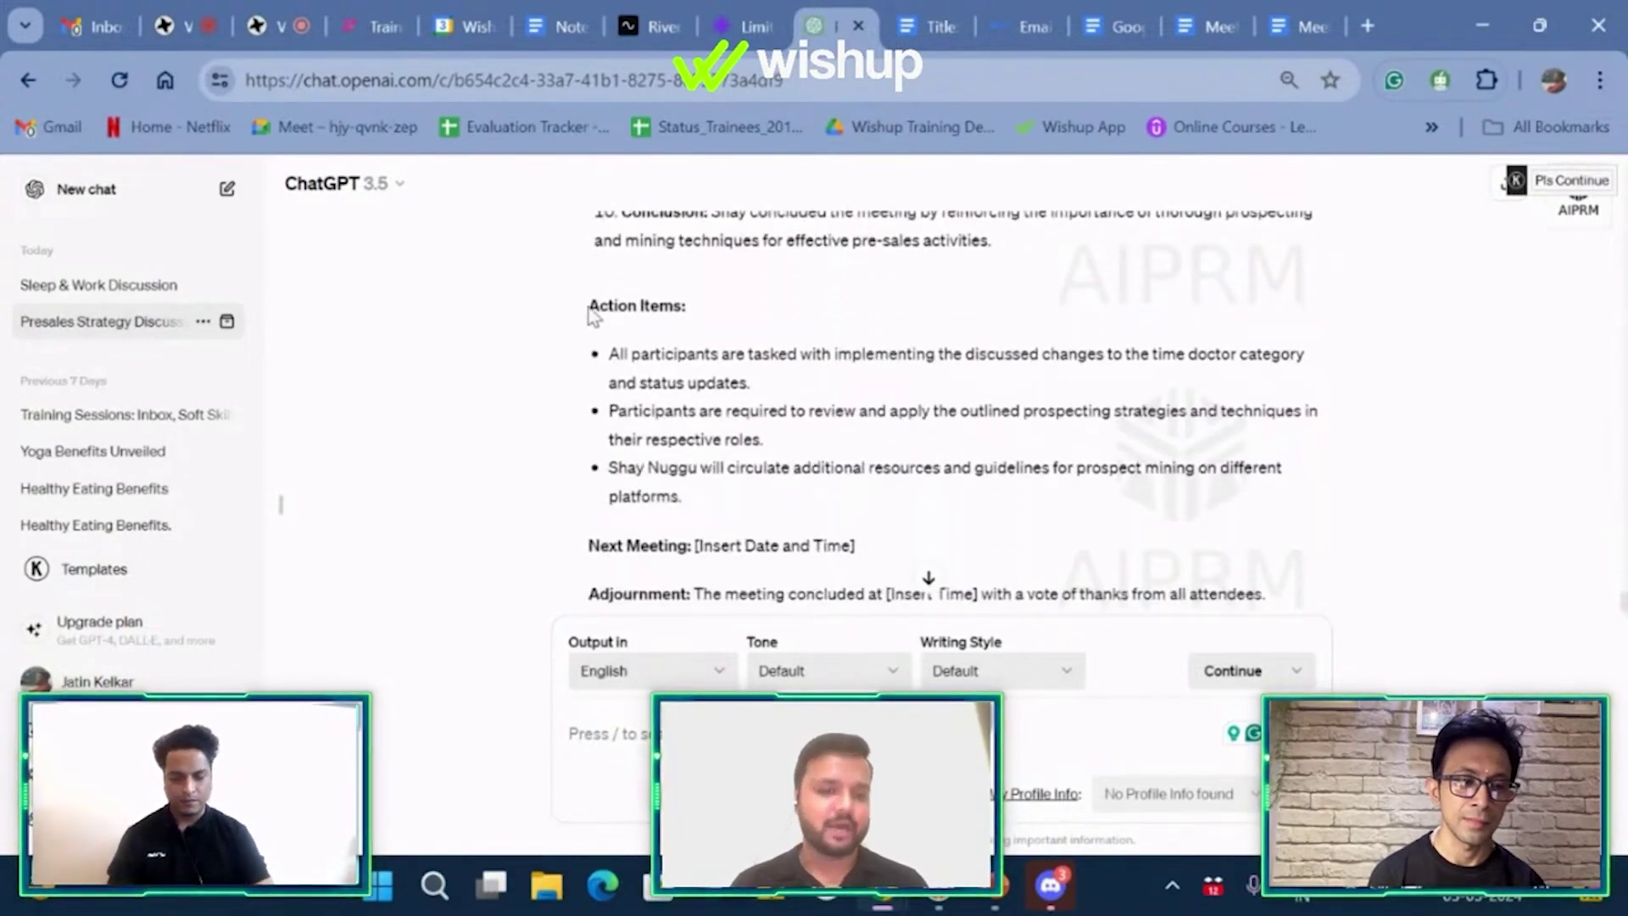
scroll(736, 543, down, 1)
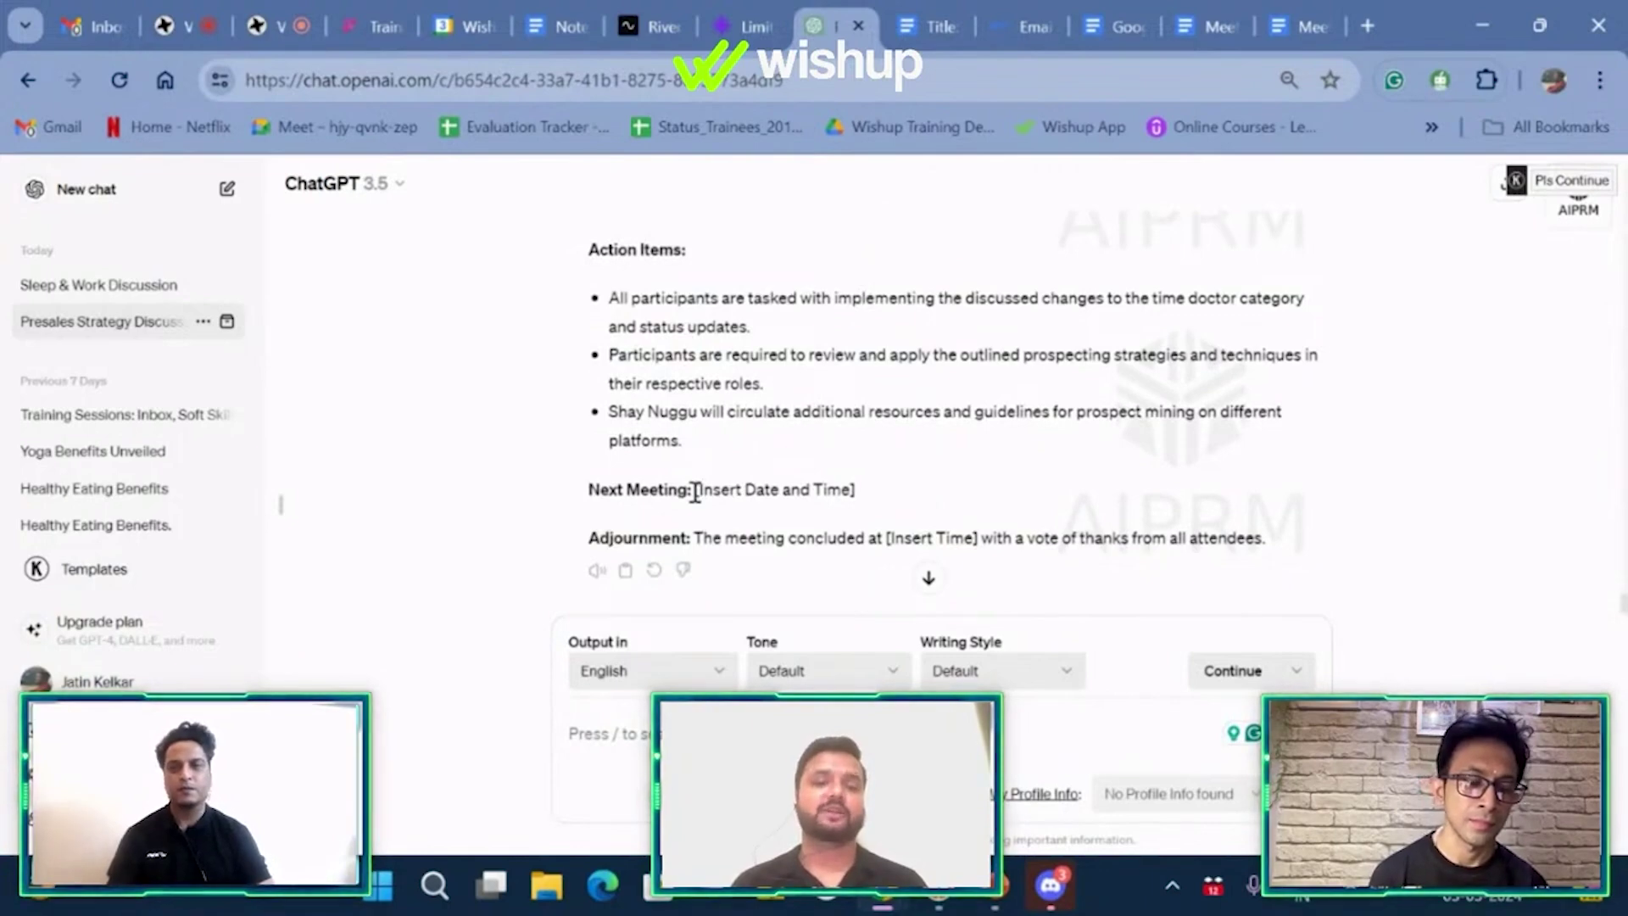
drag(695, 492, 876, 499)
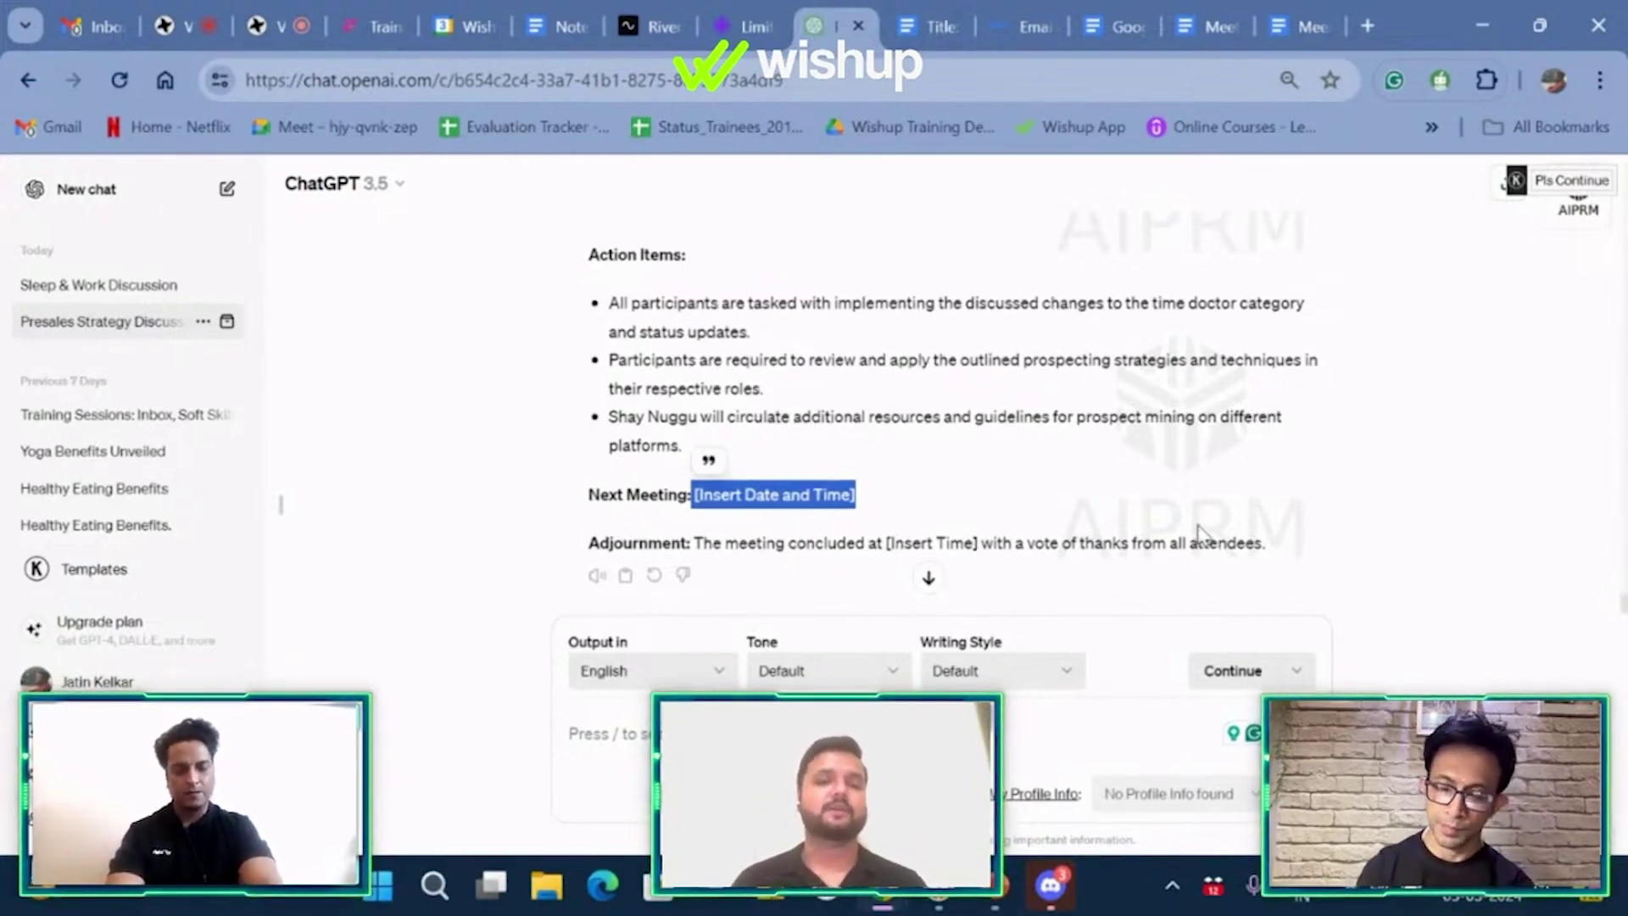
scroll(1200, 534, up, 5)
scroll(1199, 534, up, 3)
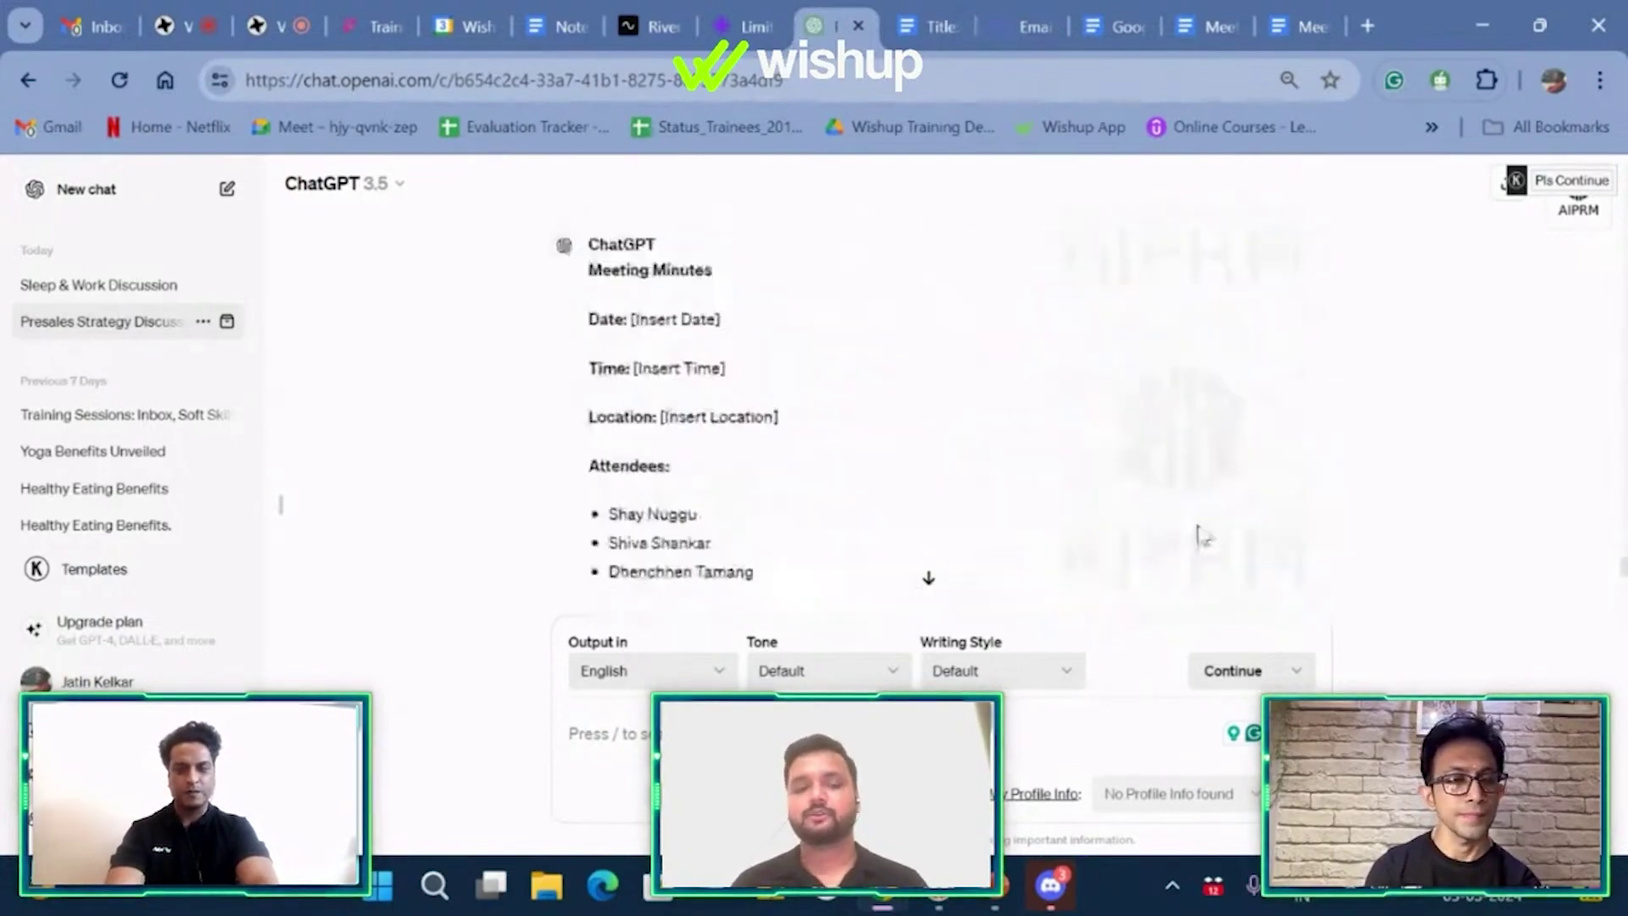
- Copy the generated meeting minutes, switch to Gmail and paste them into the body of a new message
scroll(1199, 534, down, 10)
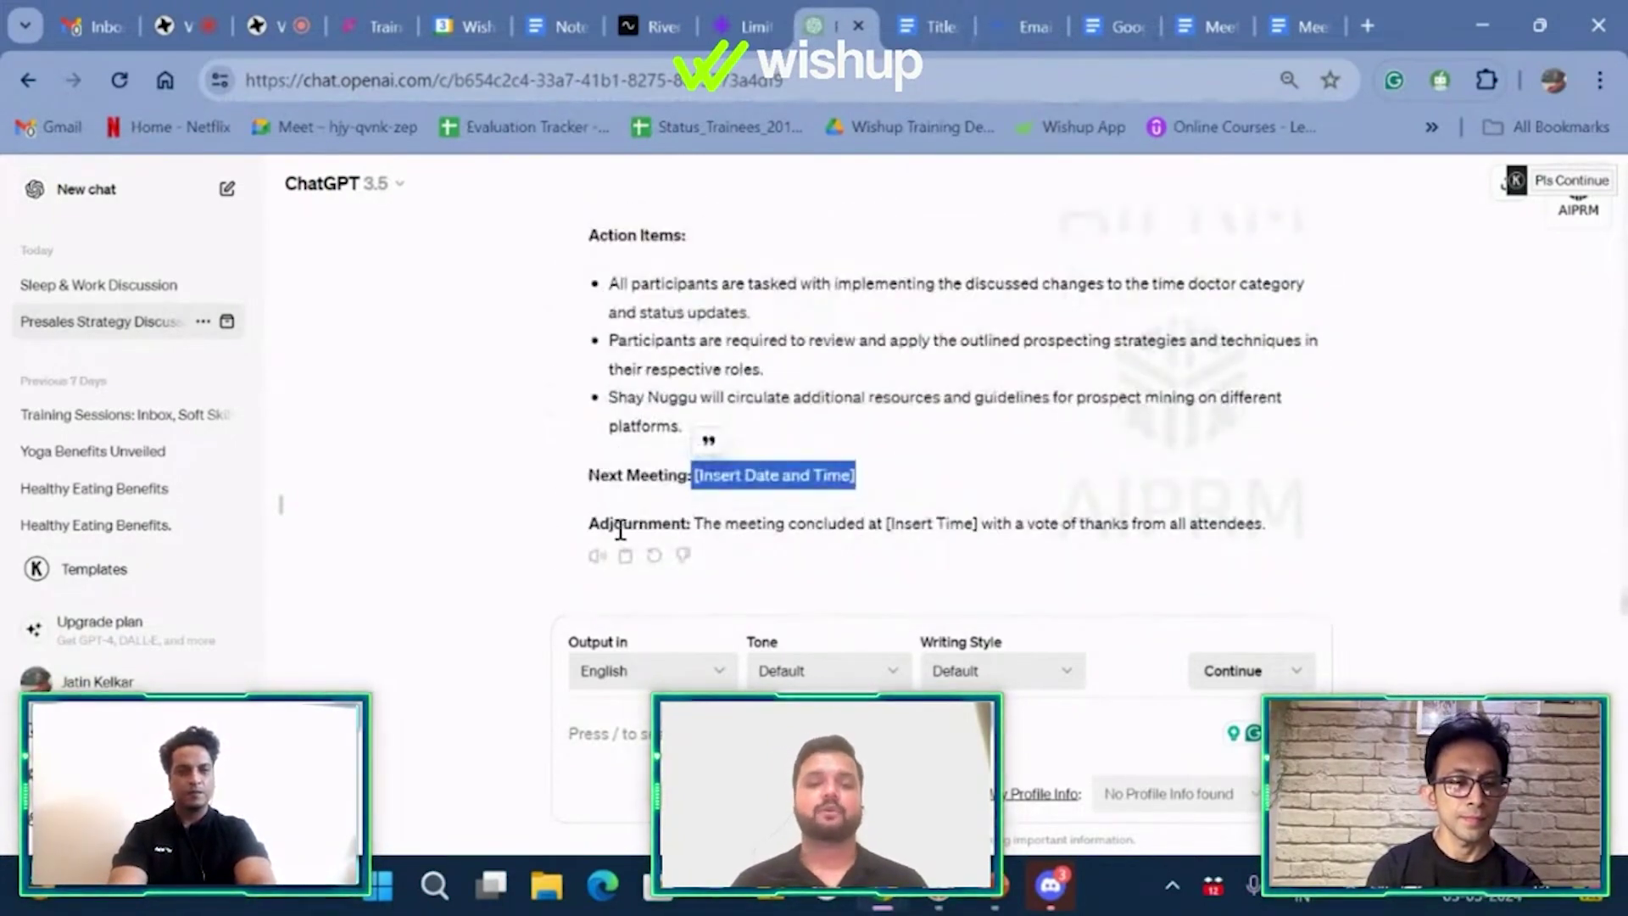
click(626, 558)
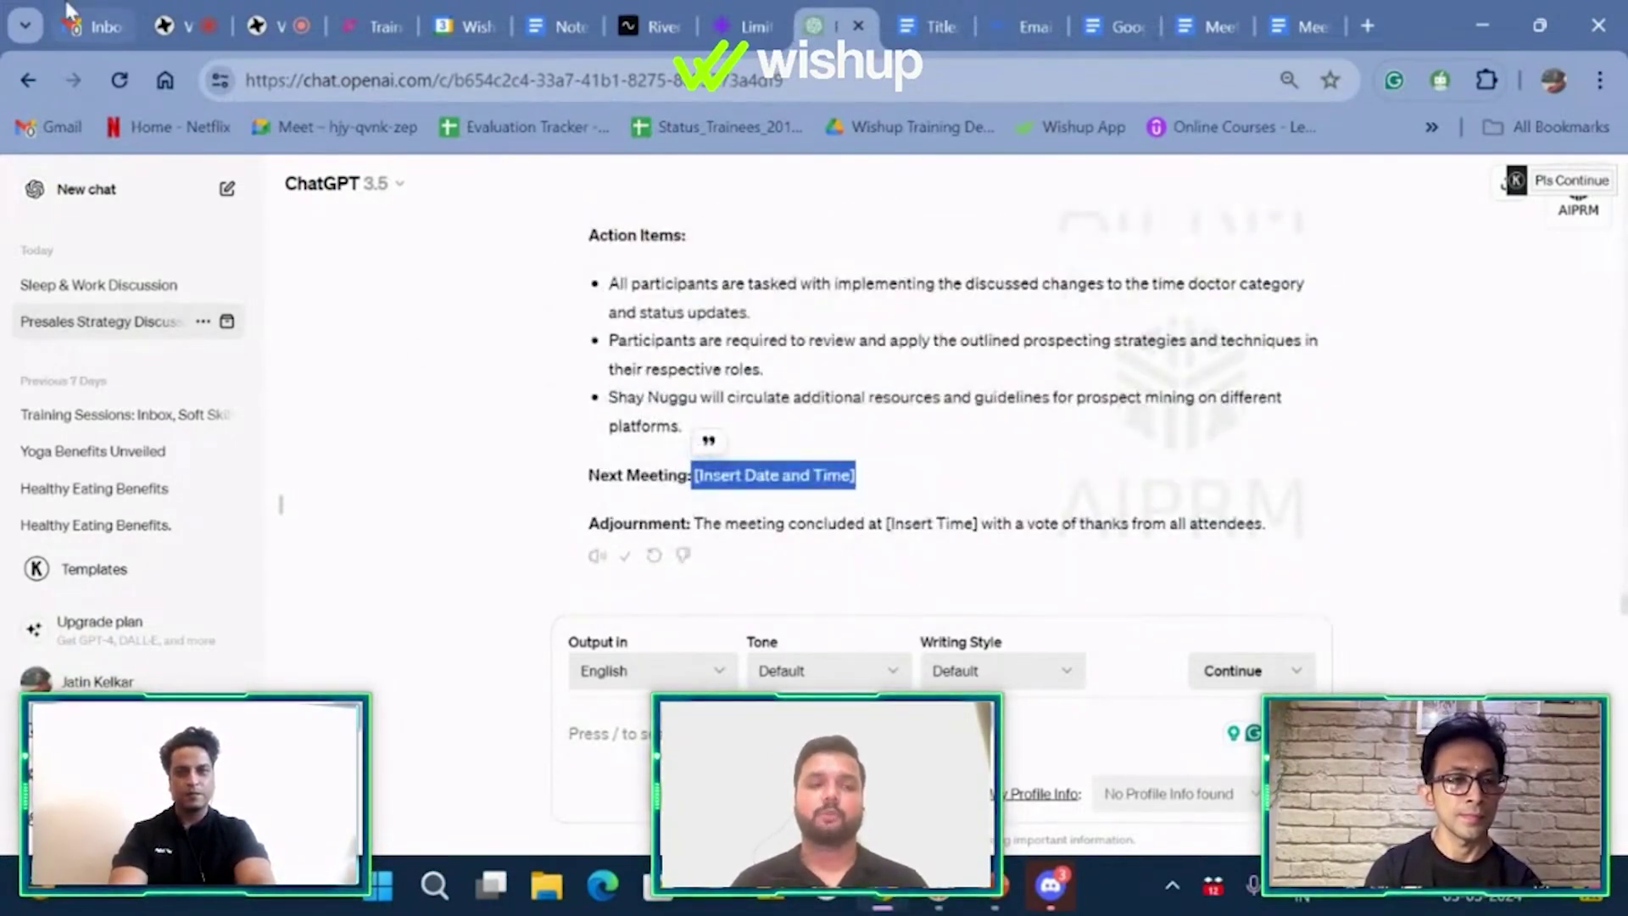
click(95, 26)
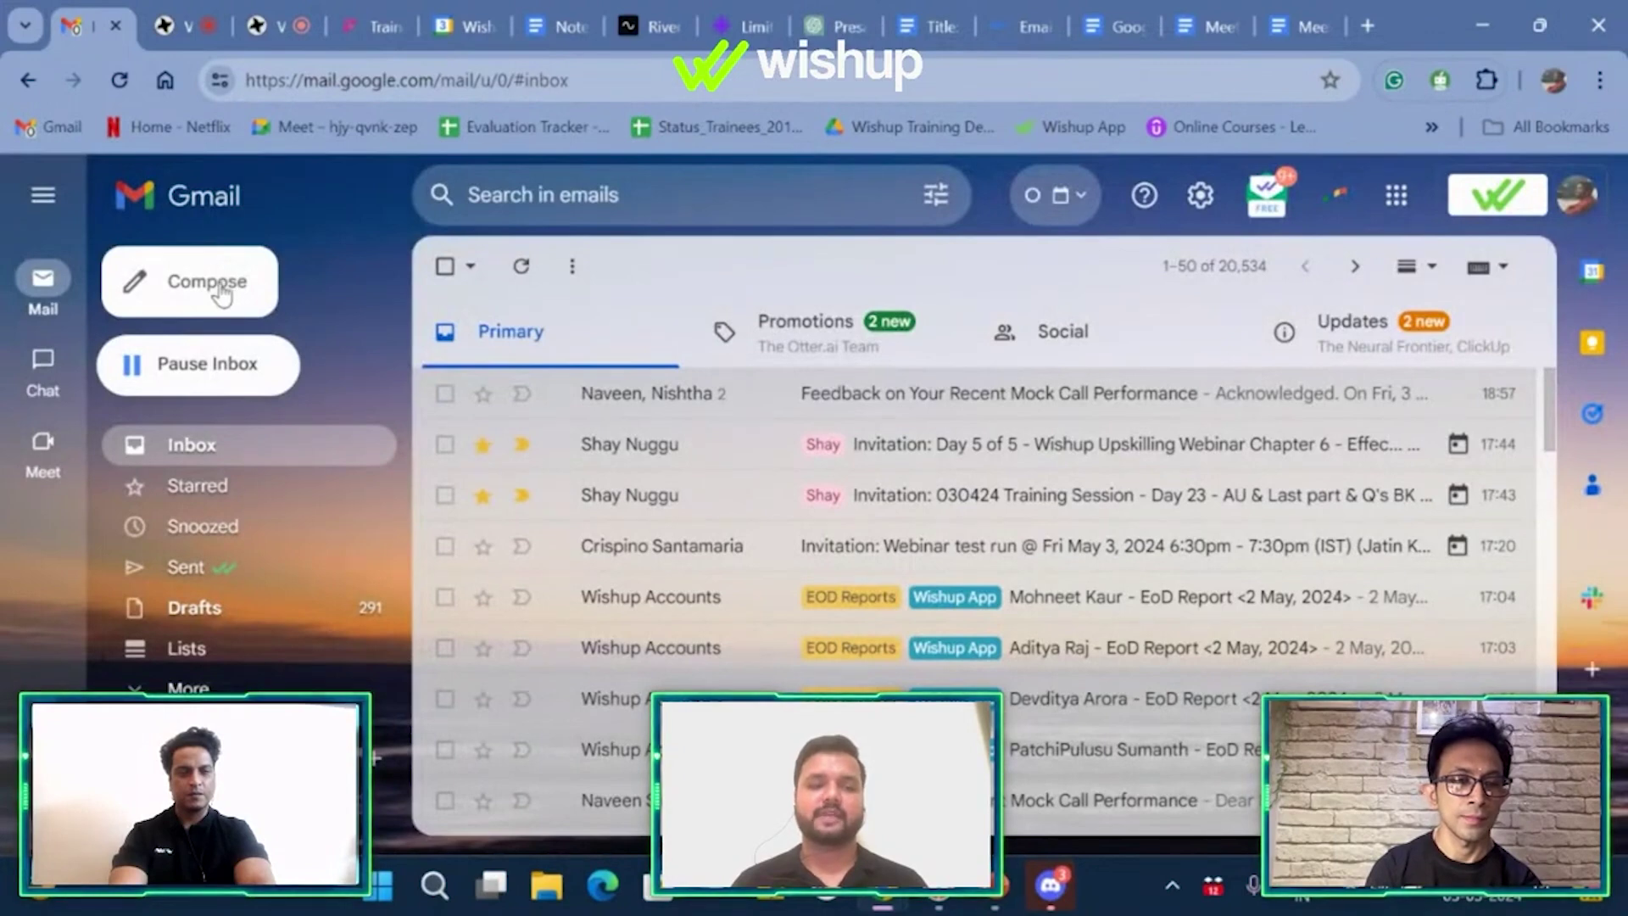
click(223, 288)
click(329, 380)
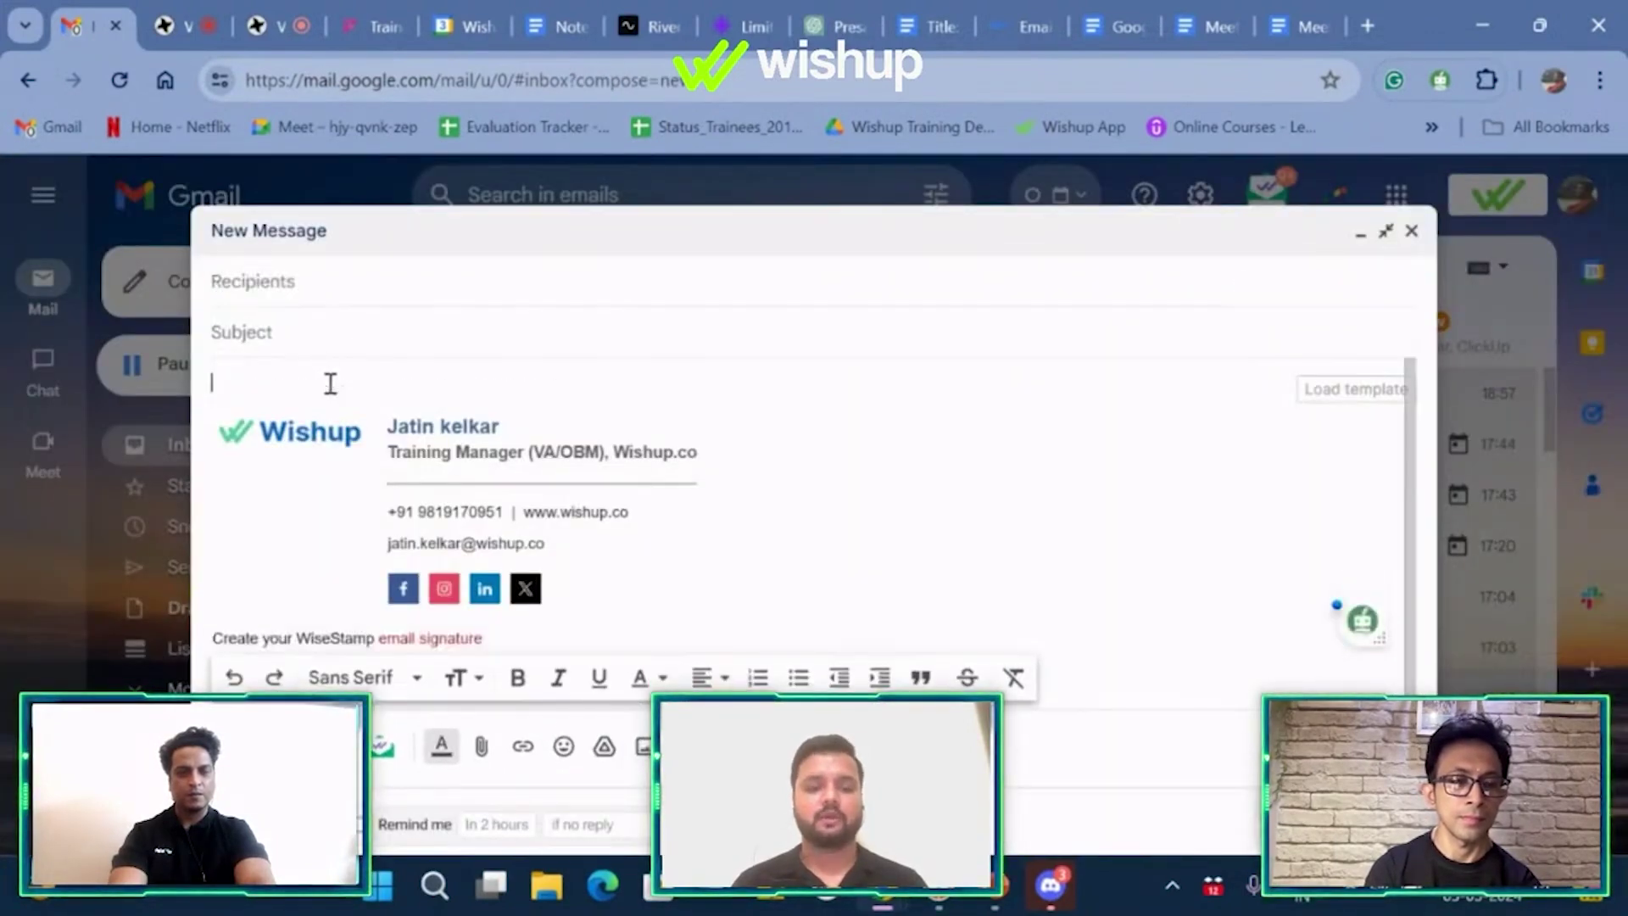
key(ctrl+v)
key(shift+Up)
key(shift+Up)
key(shift+Up)
key(shift+Up)
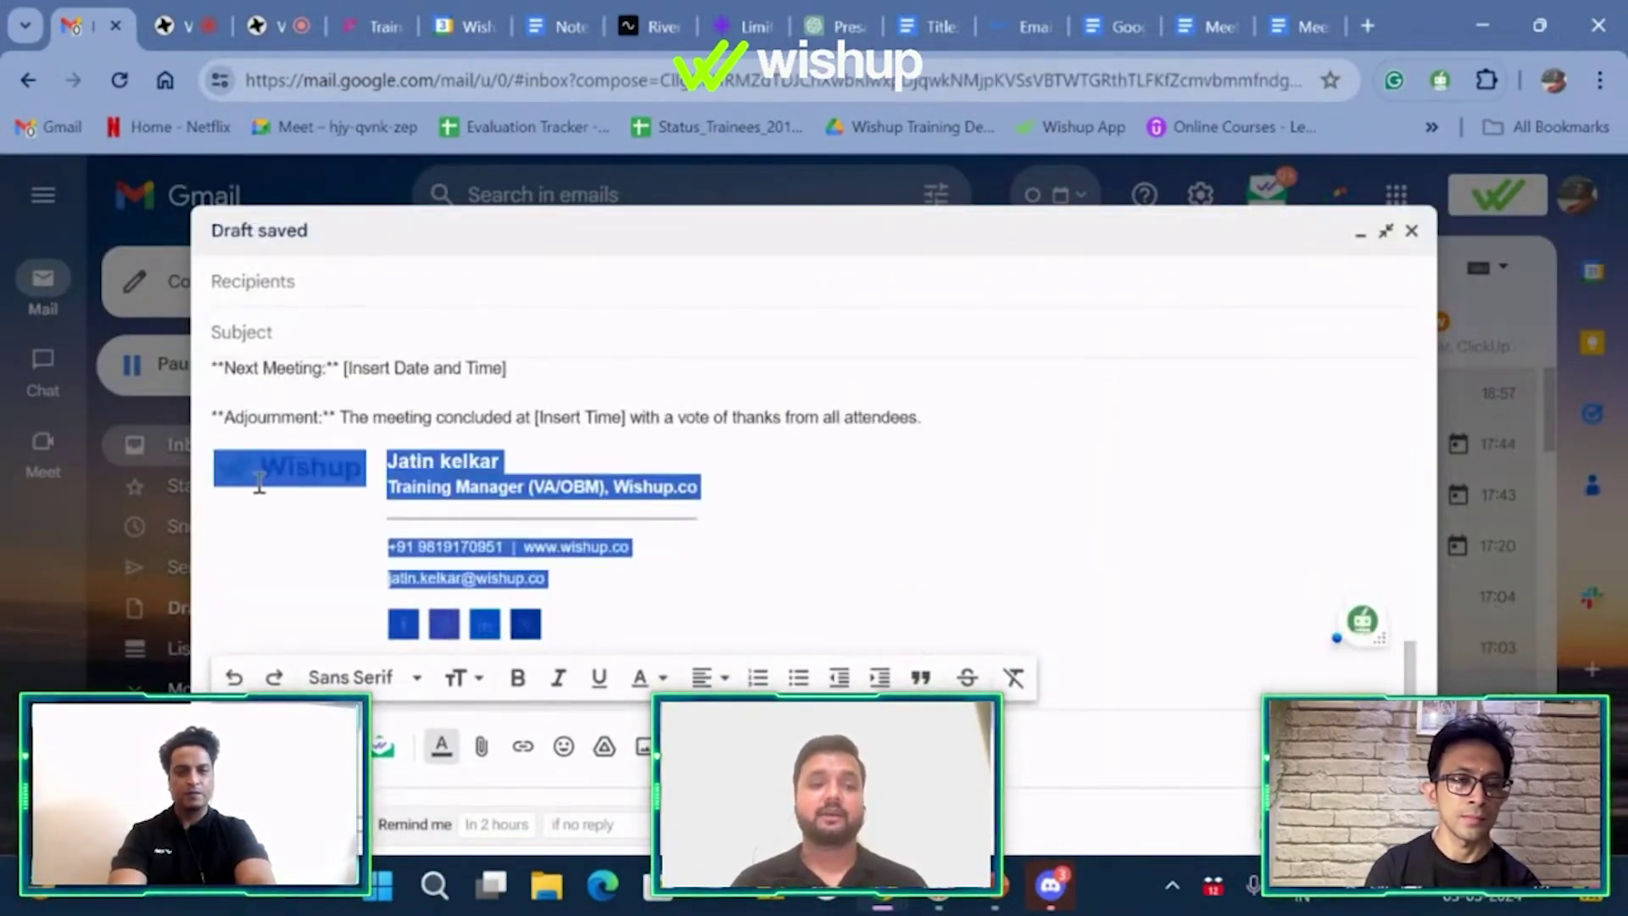
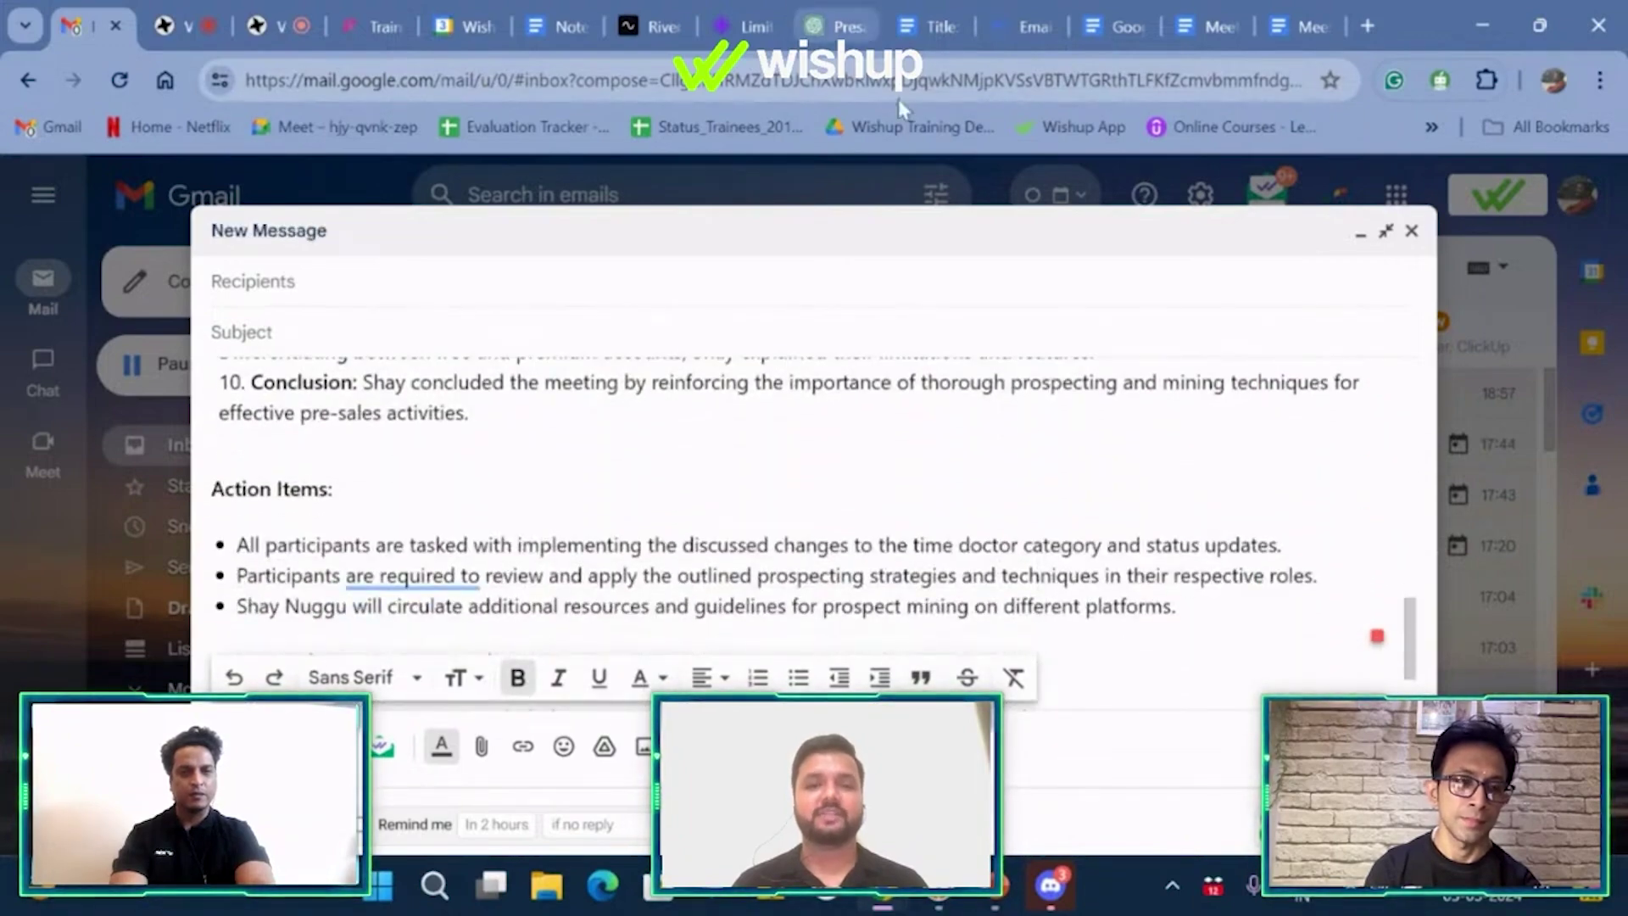
- Remove all formatting from the meeting minutes in the email draft, from the date line to the adjournment line
scroll(801, 490, down, 3)
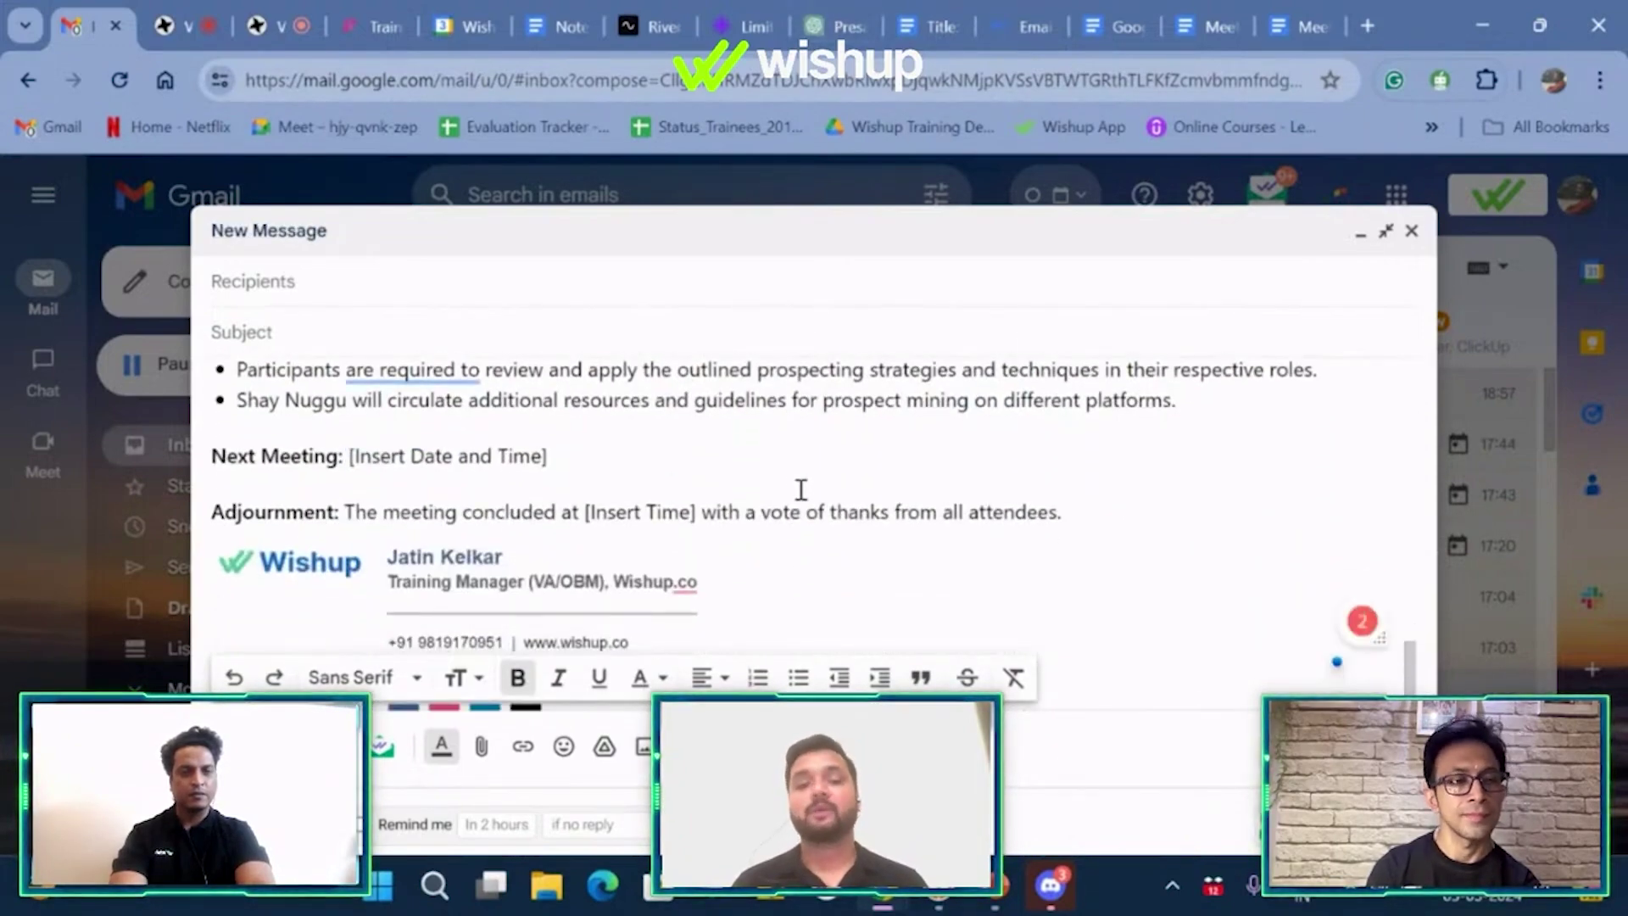
click(1084, 516)
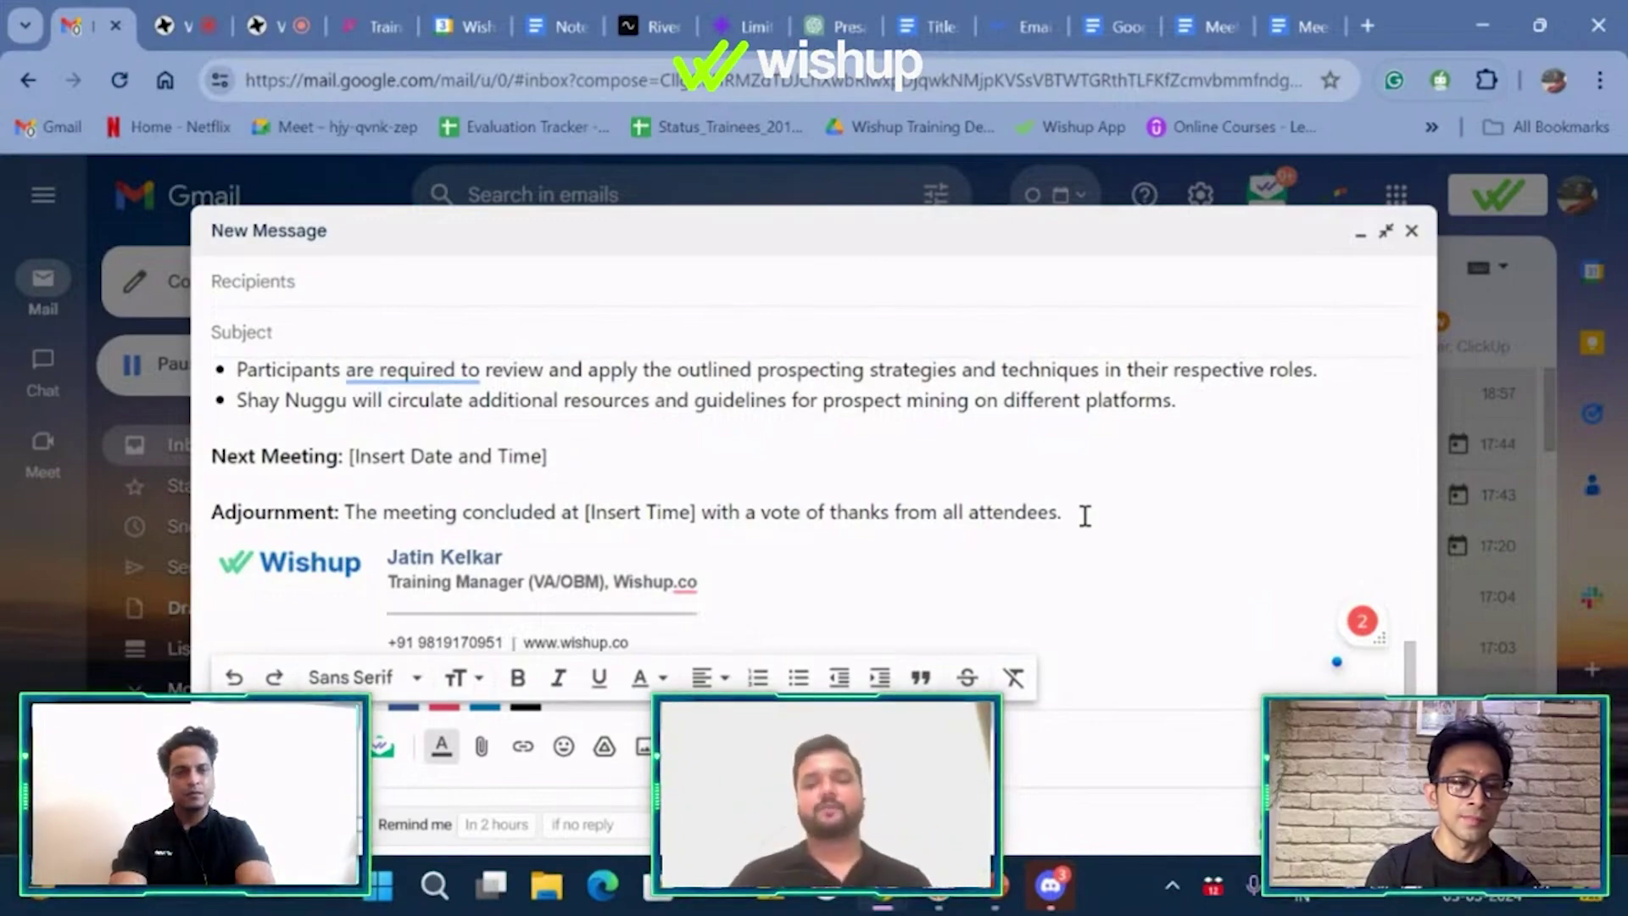
scroll(1084, 515, up, 10)
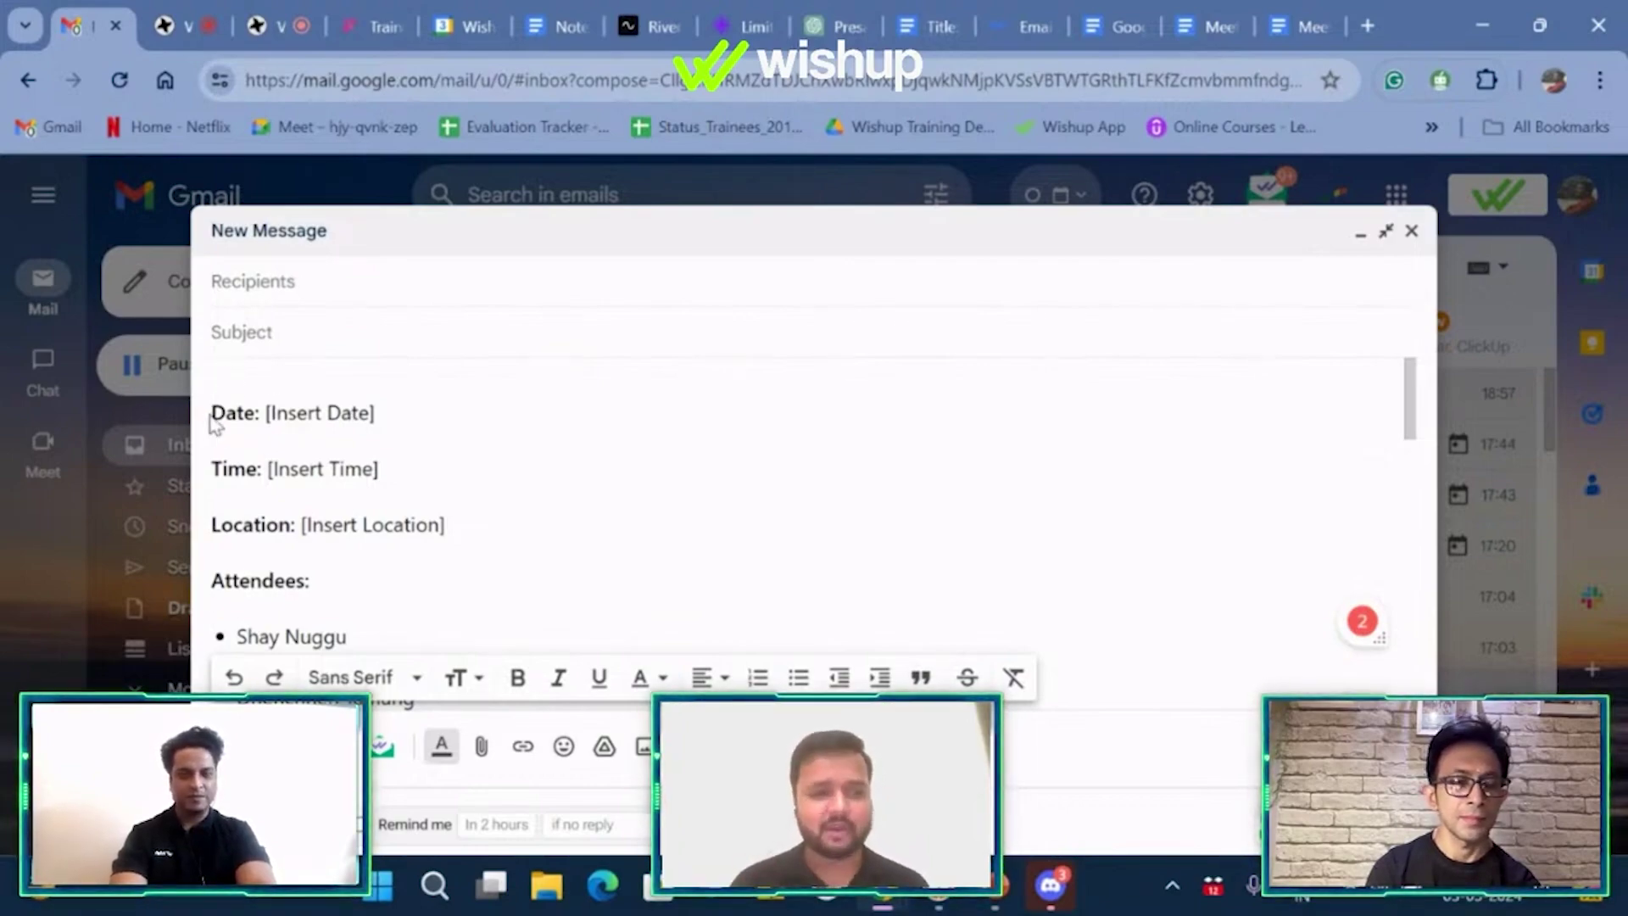
scroll(742, 452, down, 10)
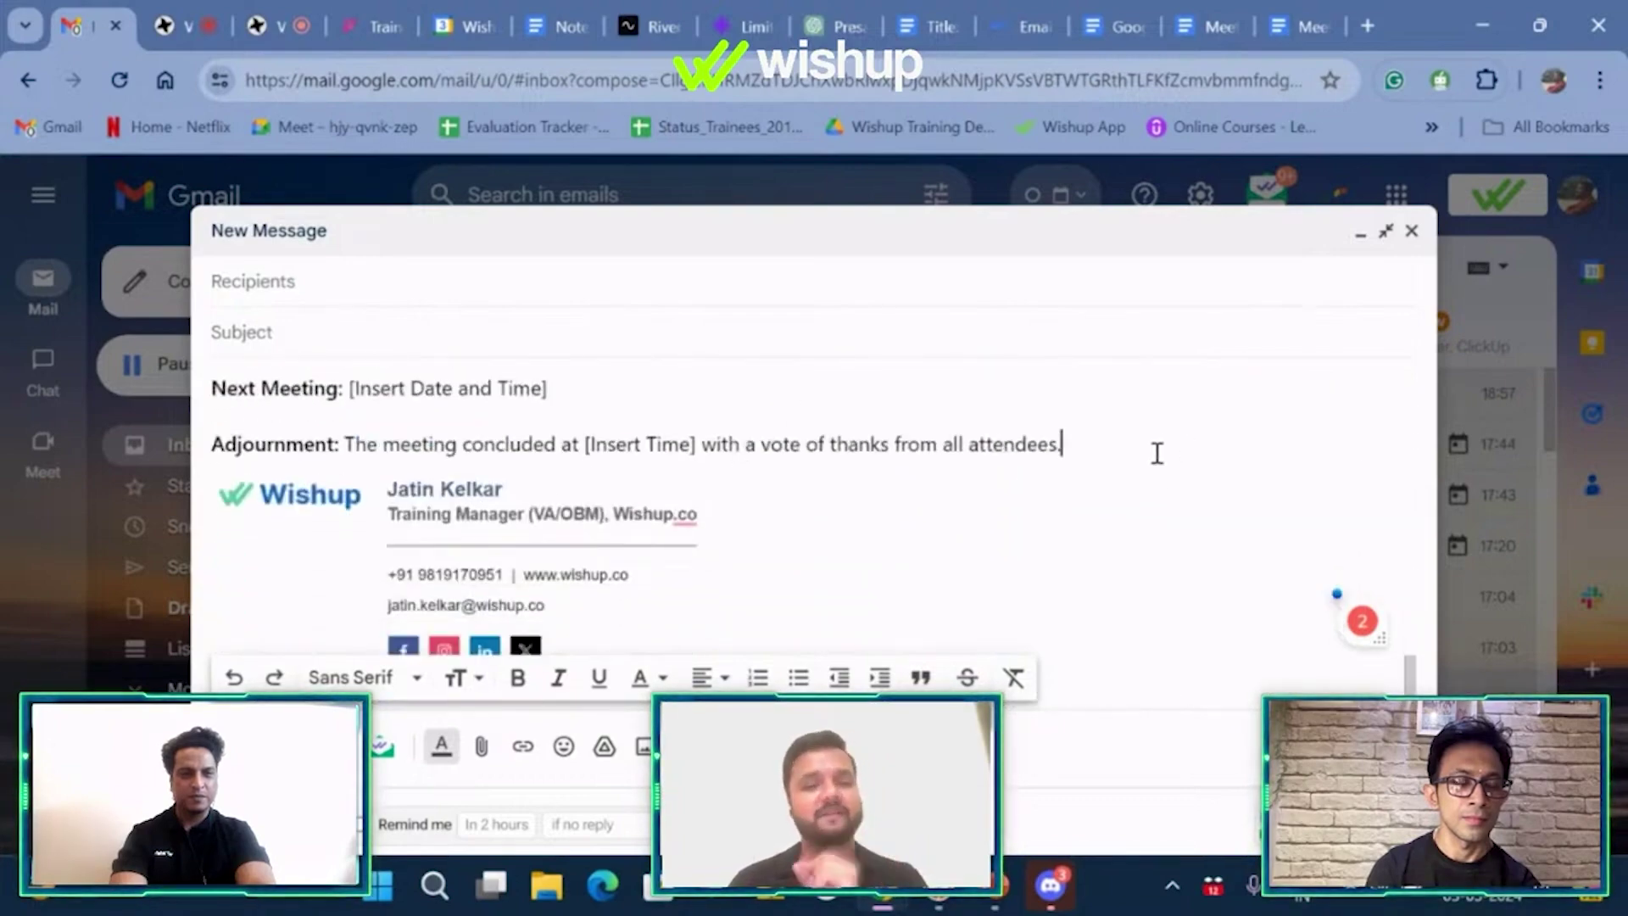
drag(1154, 450, 206, 263)
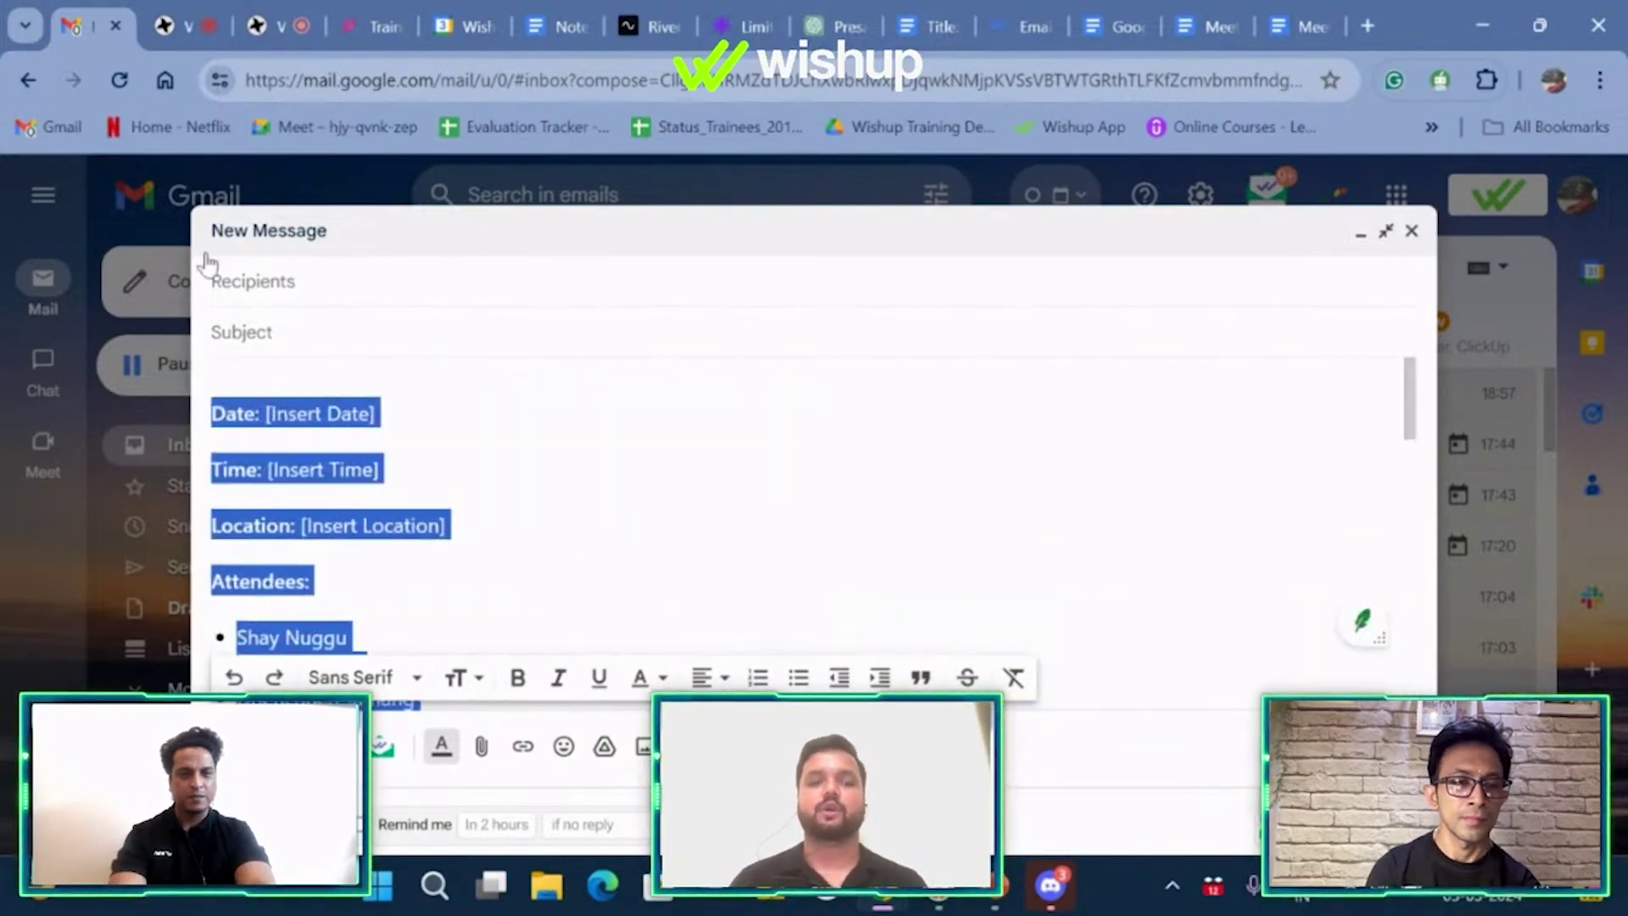
click(1020, 682)
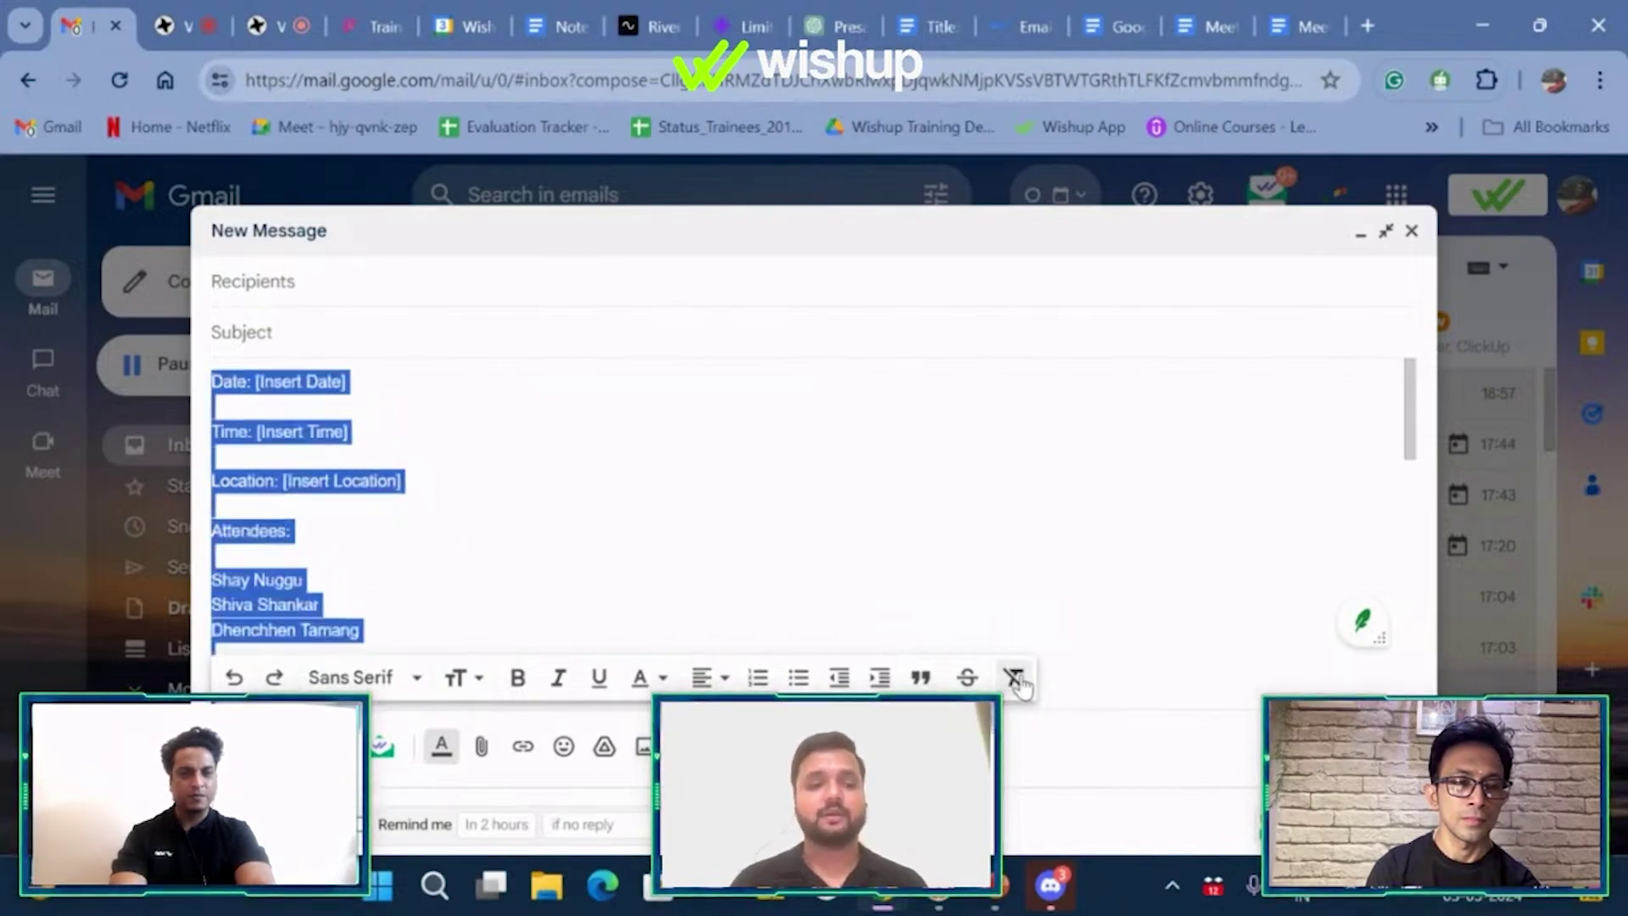
click(449, 526)
scroll(339, 570, down, 5)
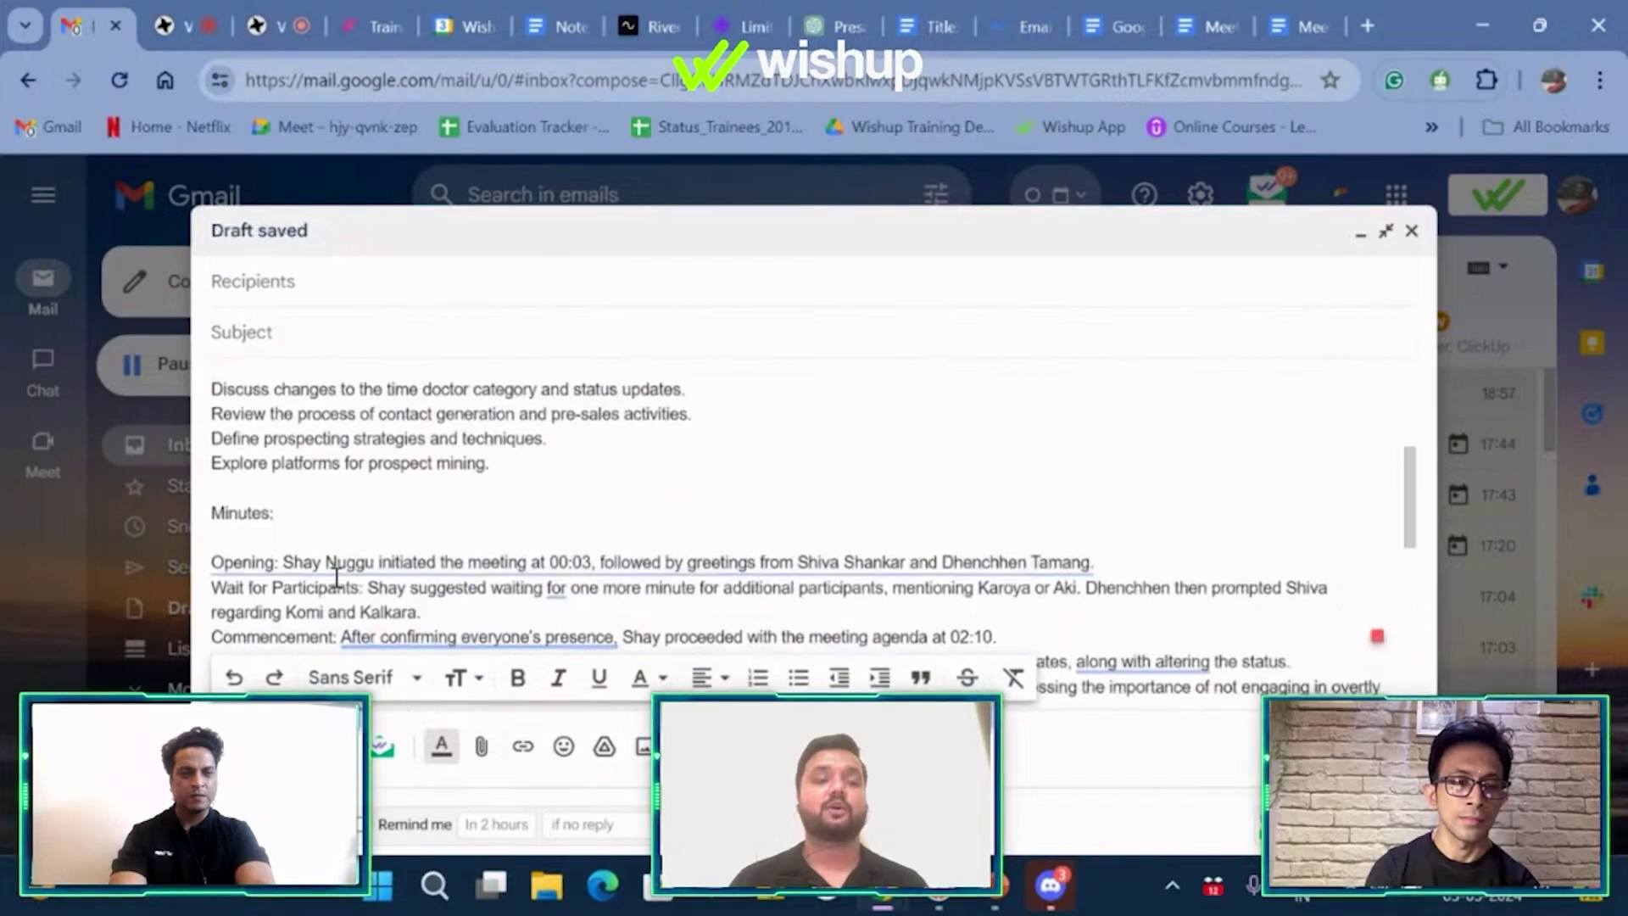
scroll(337, 577, down, 10)
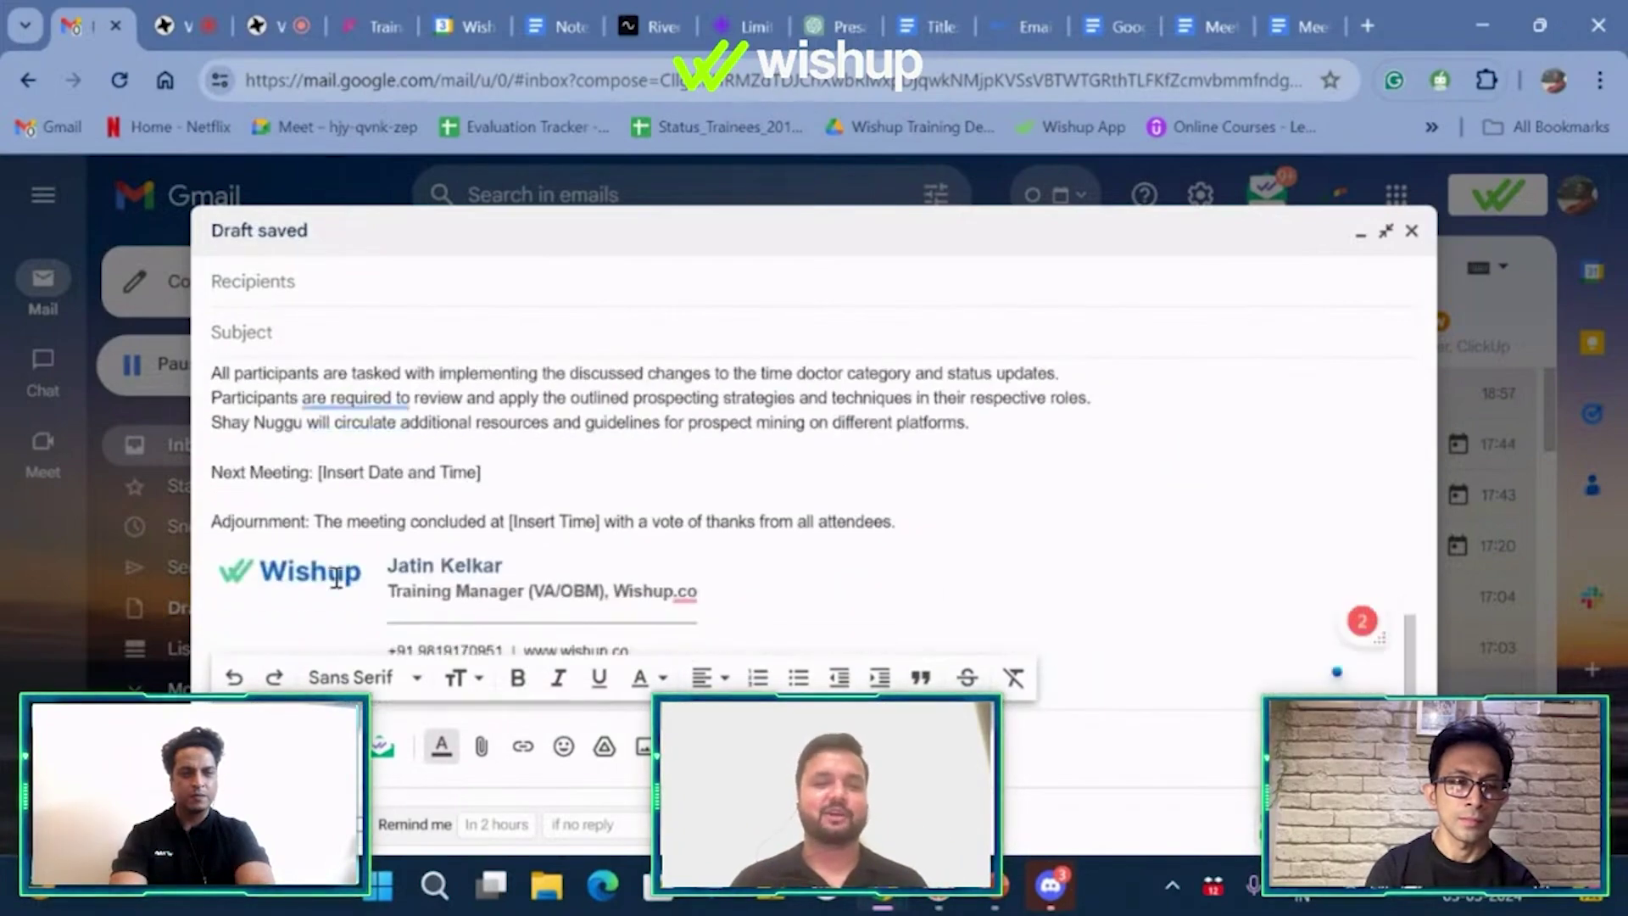
- Delete the meeting minutes from the email draft and switch back to the training session in Fireflies
mouse_move(900, 515)
mouse_down()
mouse_move(218, 375)
mouse_move(255, 81)
mouse_up()
key(BackSpace)
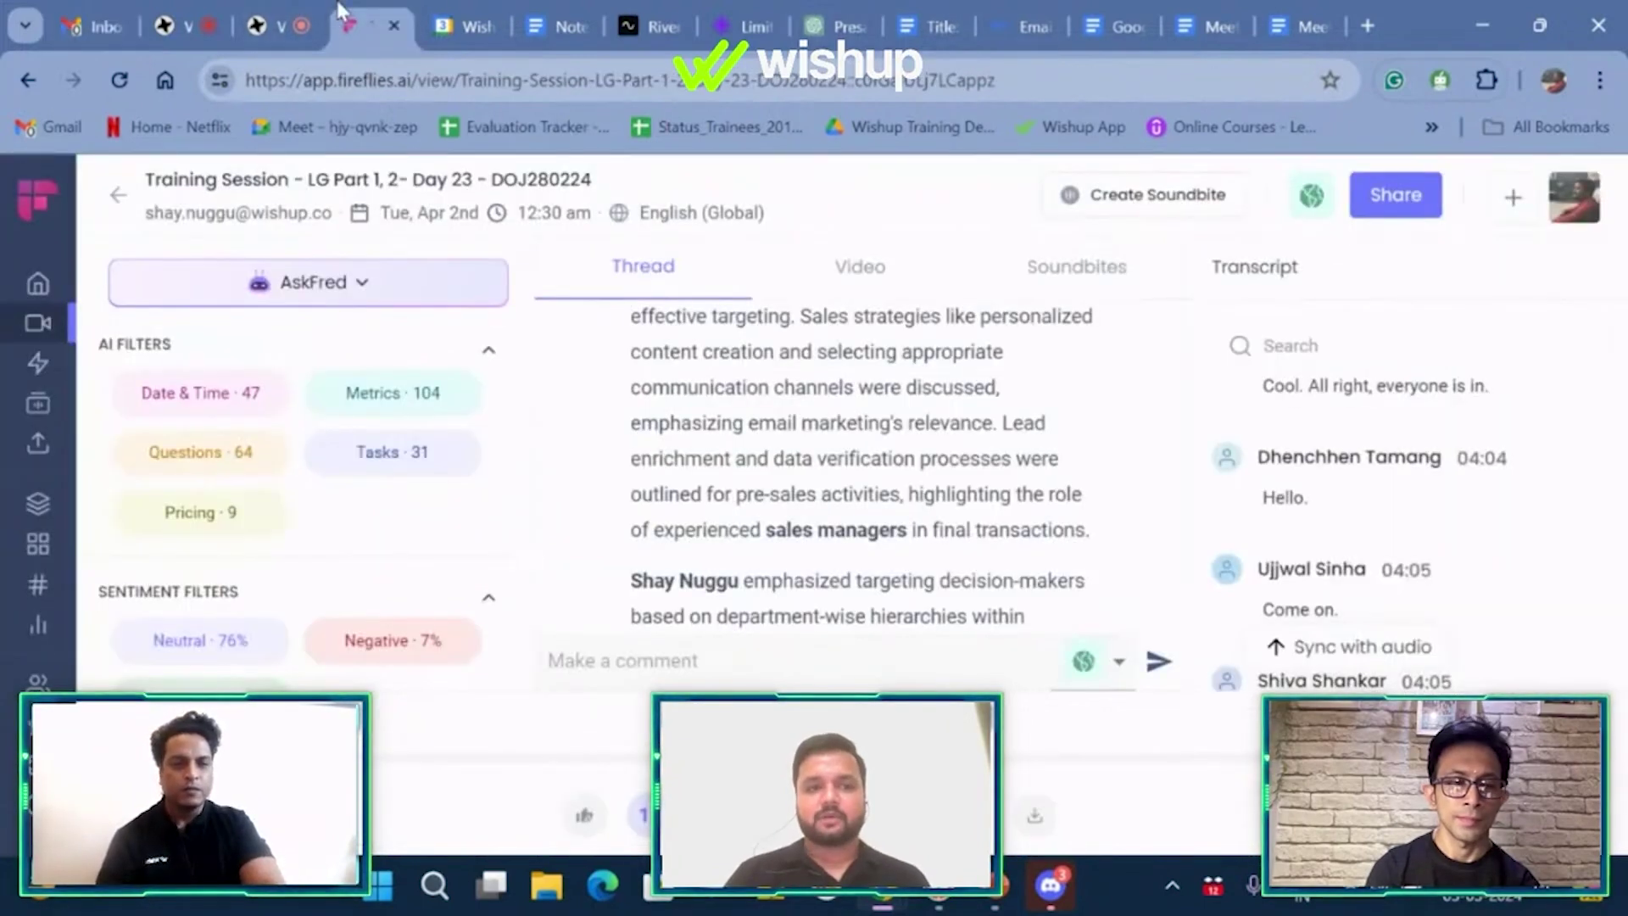
click(341, 17)
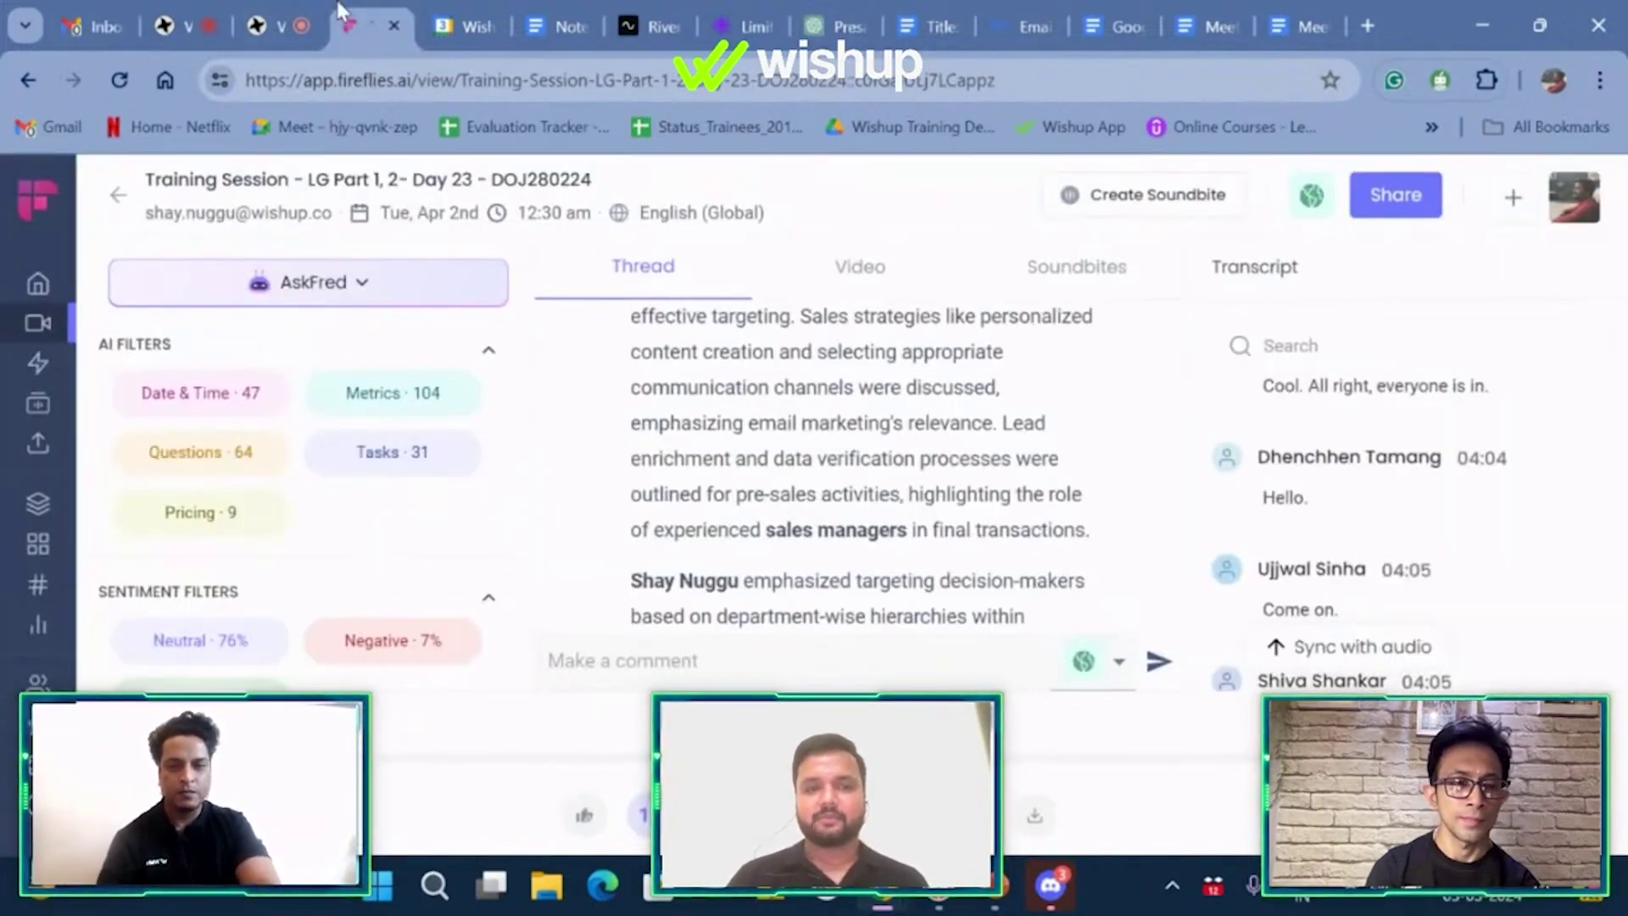